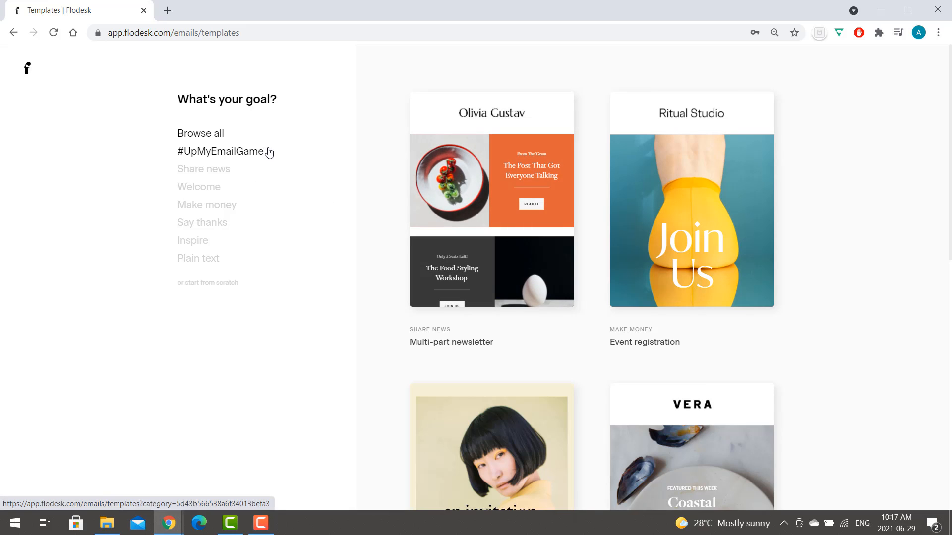
# Create a yellow audience segment named "Opt in from Instagram!".
pyautogui.click(27, 73)
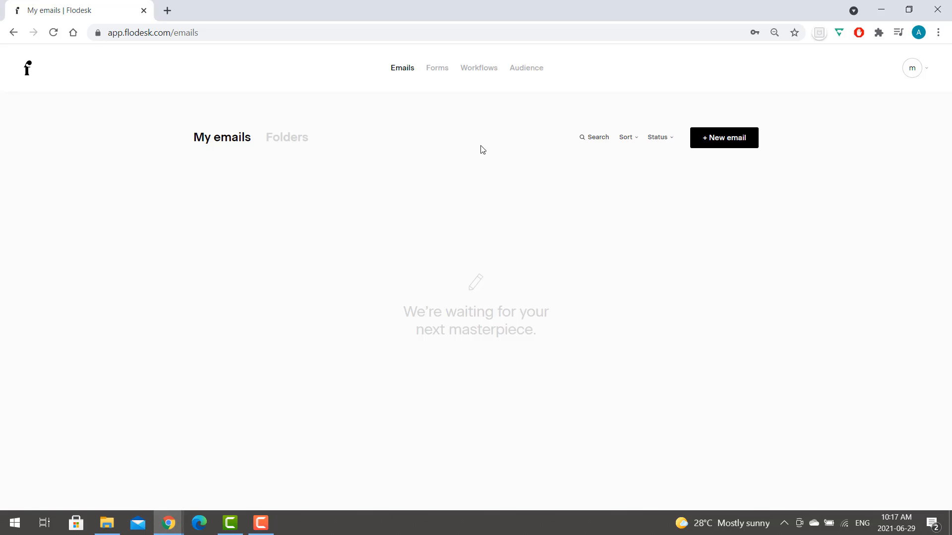
pyautogui.click(522, 75)
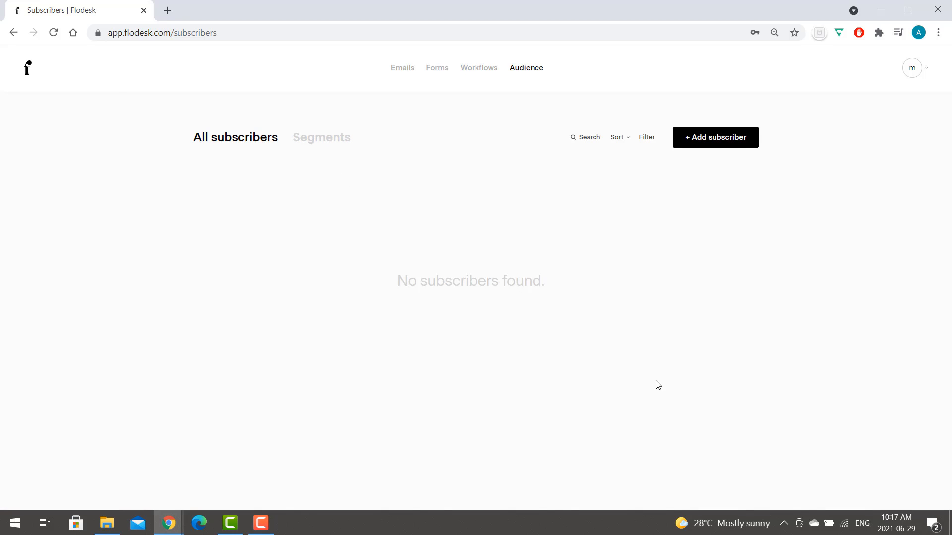
pyautogui.click(336, 145)
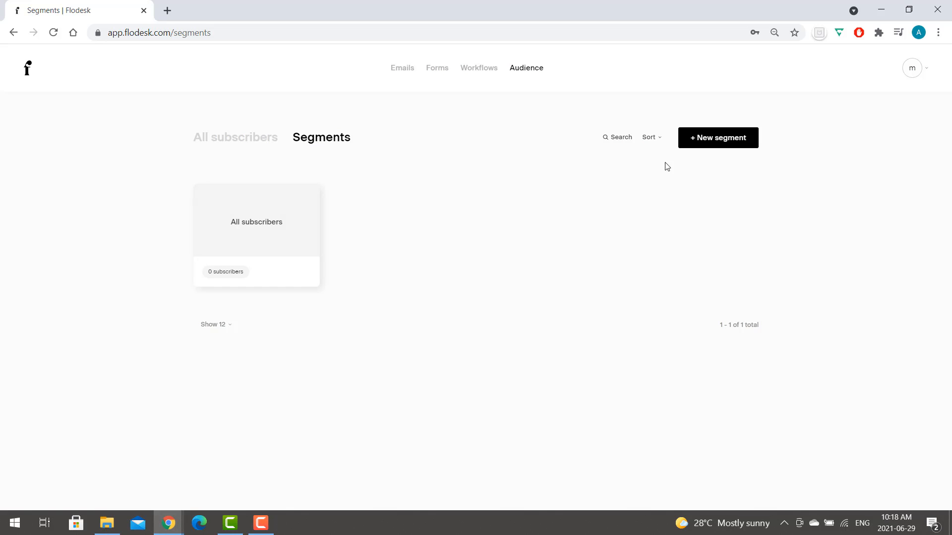
pyautogui.click(697, 148)
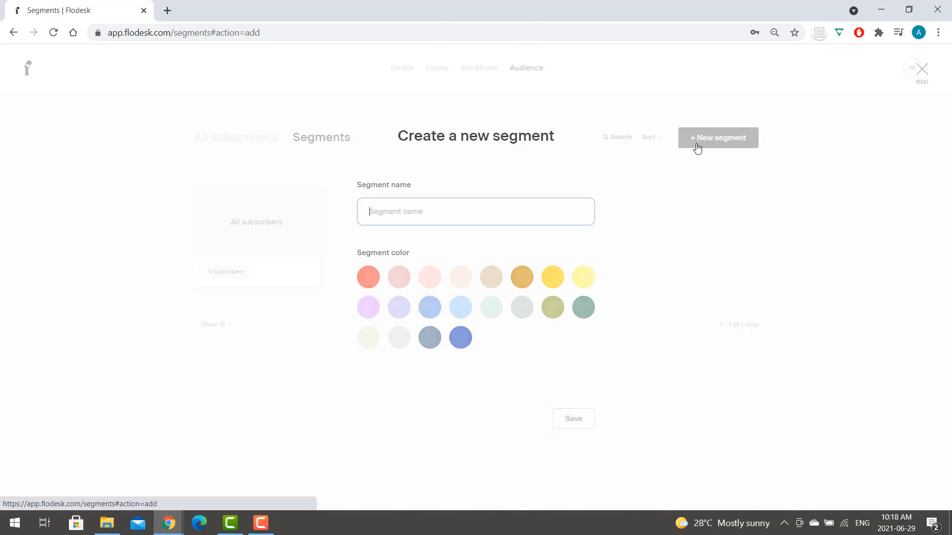
pyautogui.click(554, 282)
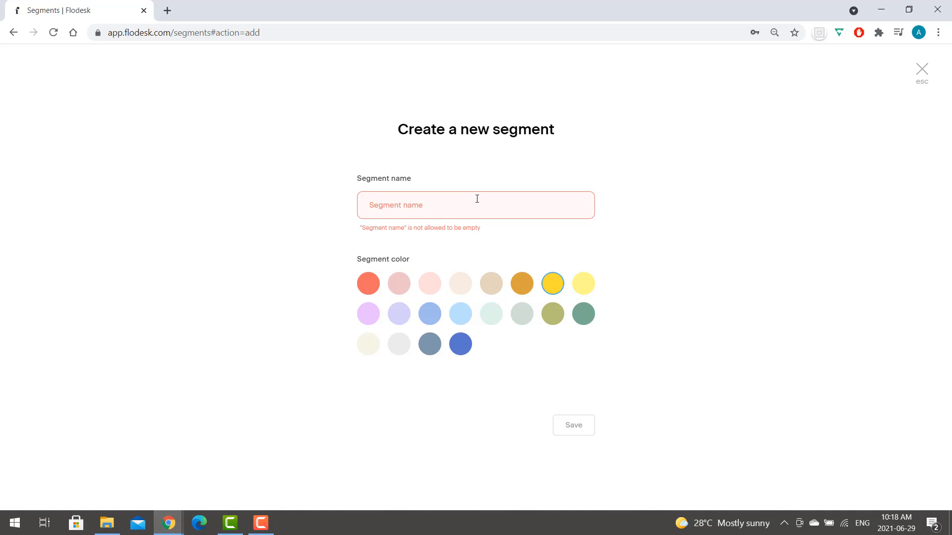
pyautogui.write('O')
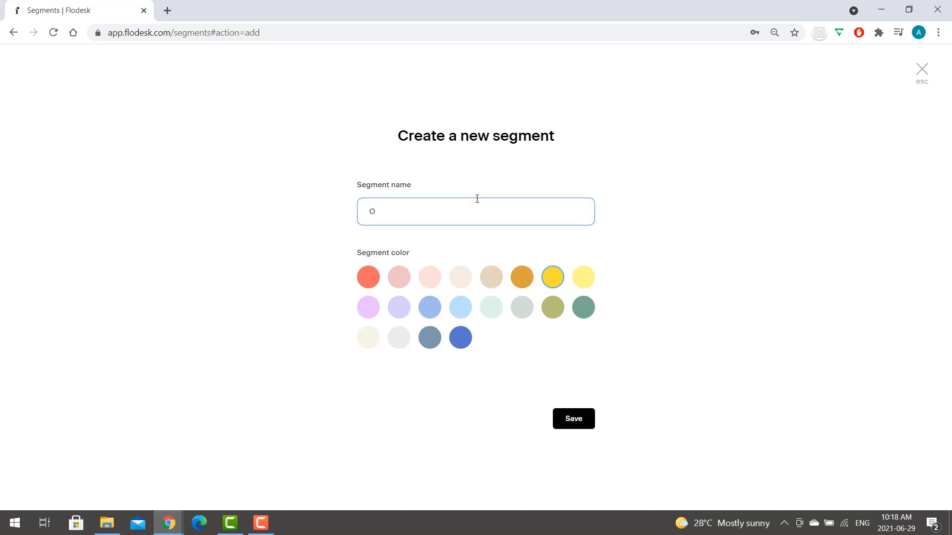
pyautogui.write('pt in from homeo')
pyautogui.press('BackSpace')
pyautogui.press('BackSpace')
pyautogui.press('BackSpace')
pyautogui.press('BackSpace')
pyautogui.write('Instagram!')
pyautogui.click(569, 420)
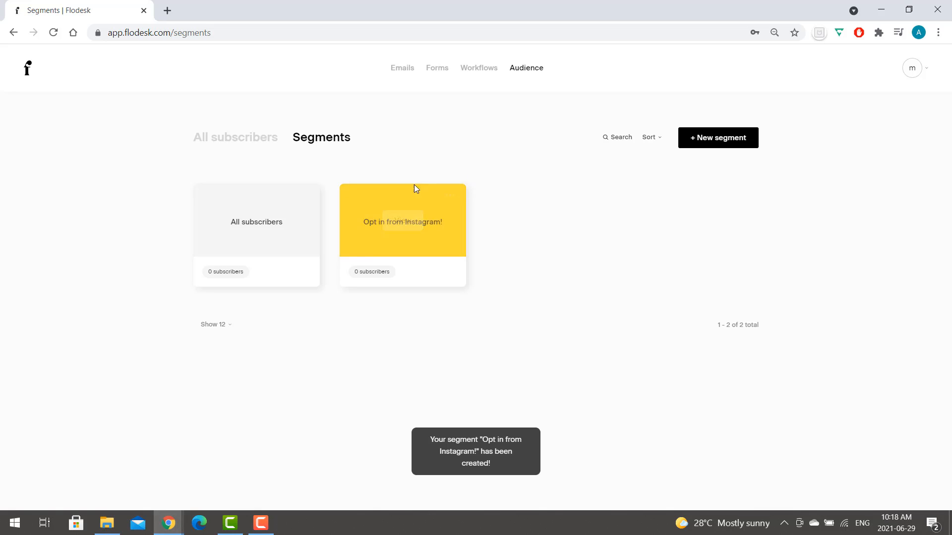
pyautogui.moveTo(362, 228)
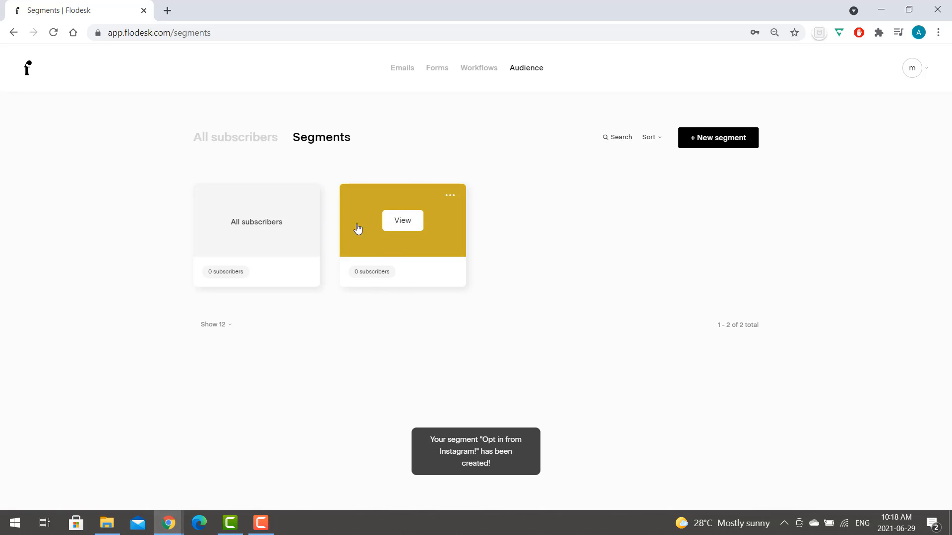
# Start a new form using the Full page form template.
pyautogui.click(439, 73)
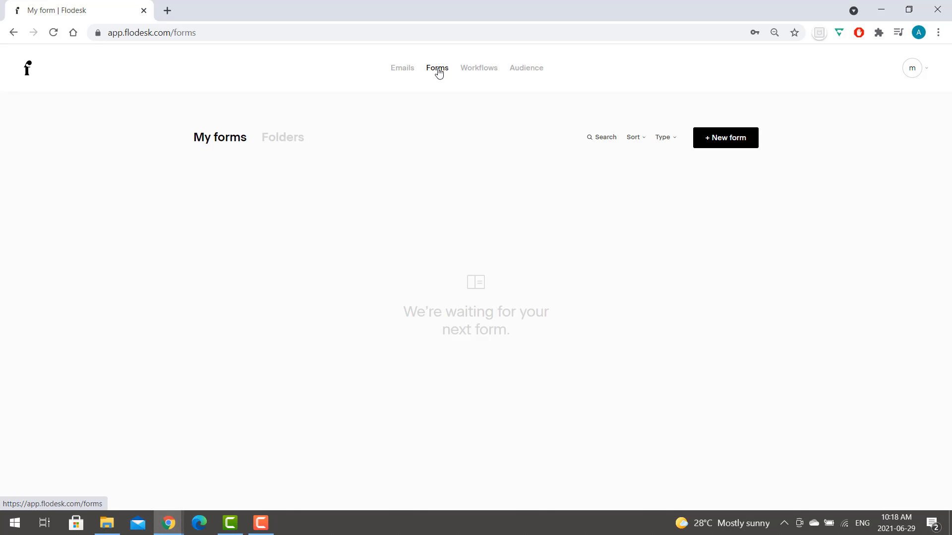
pyautogui.click(702, 144)
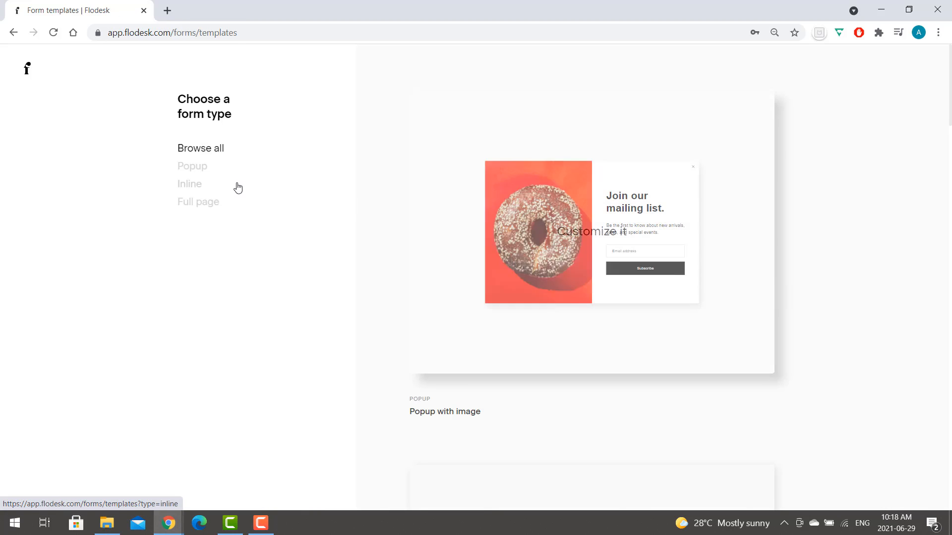
pyautogui.click(213, 207)
pyautogui.moveTo(563, 297)
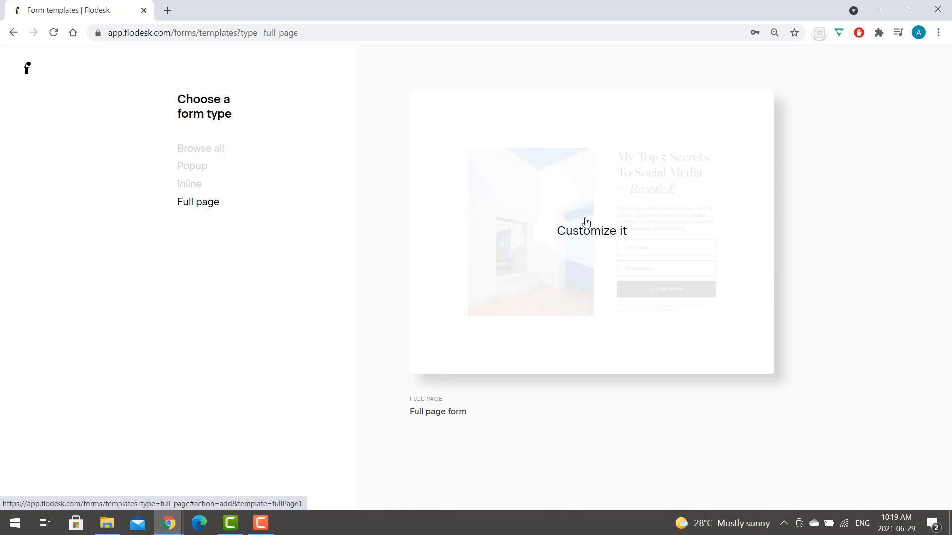
pyautogui.click(583, 243)
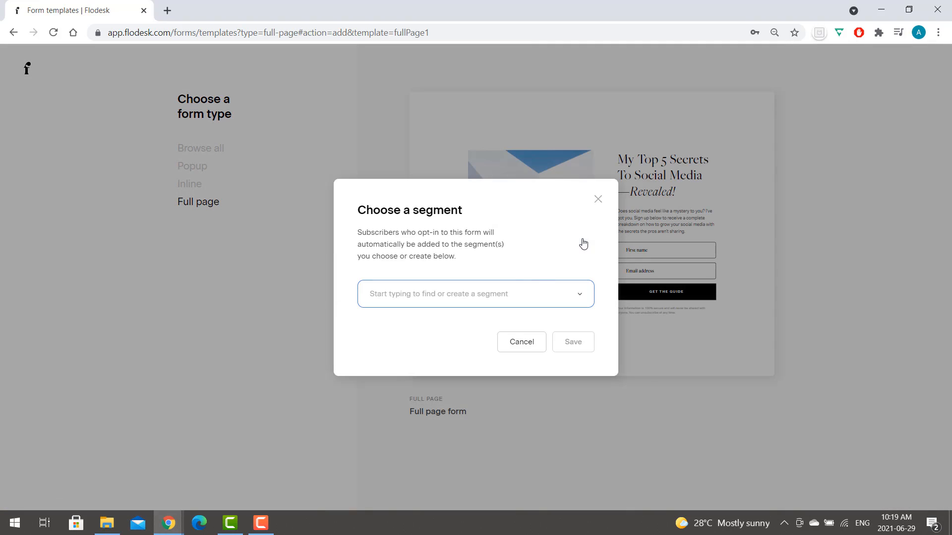
# Assign the "Opt in from Instagram!" segment to the new form and save the choice.
pyautogui.click(481, 296)
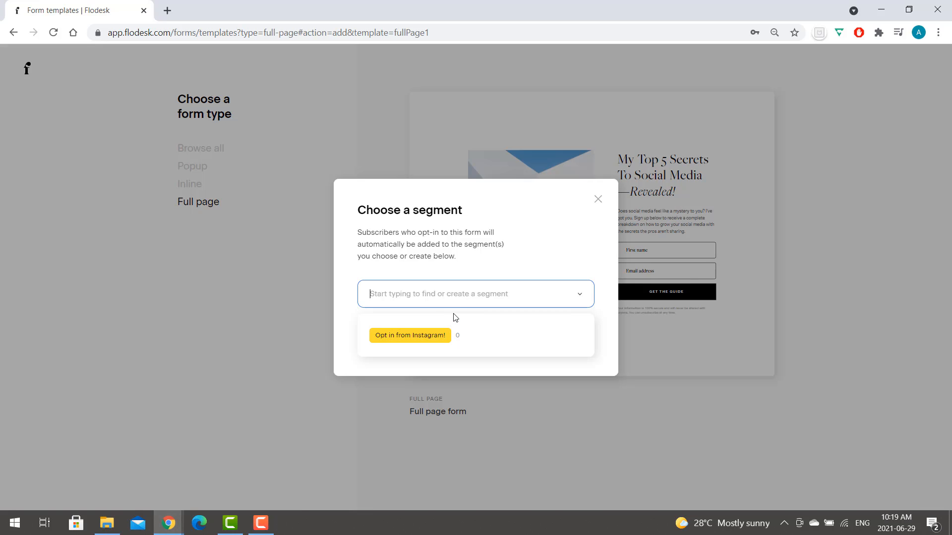
pyautogui.click(436, 336)
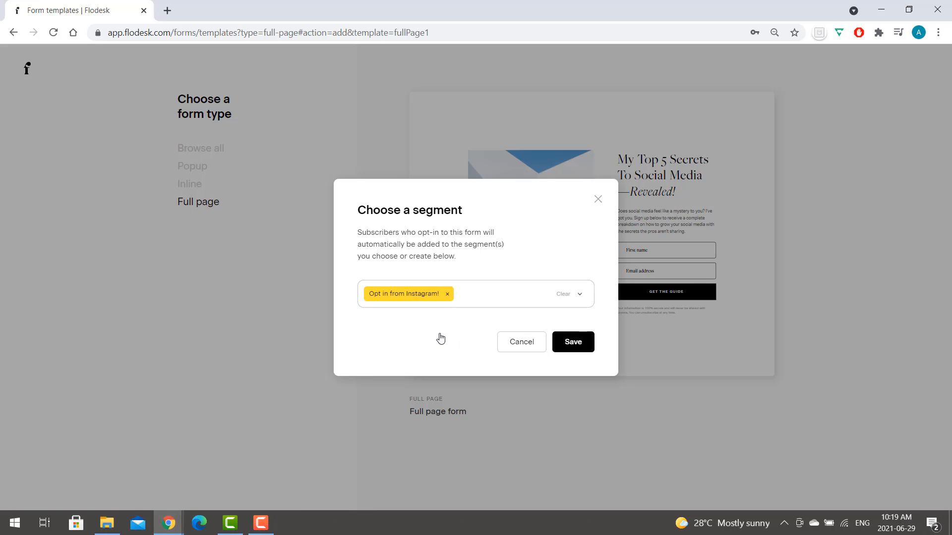
pyautogui.click(570, 342)
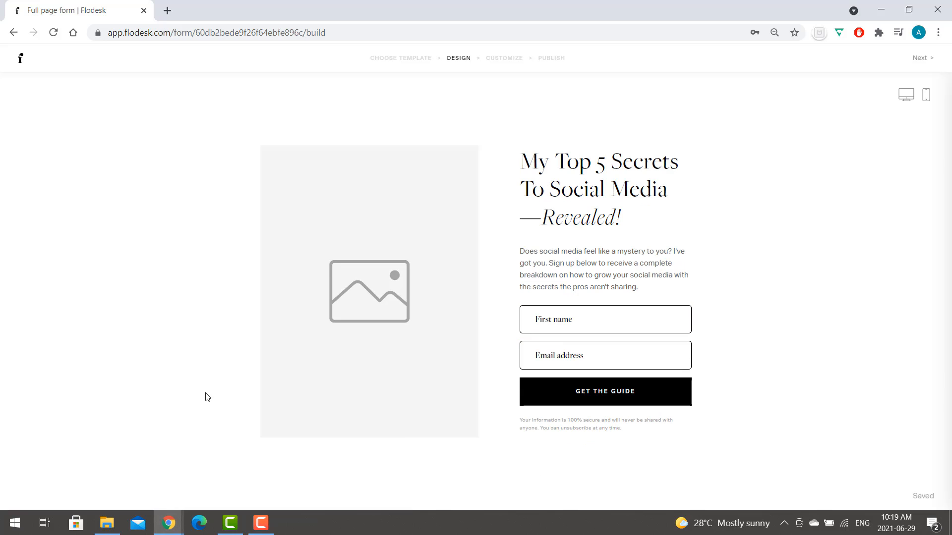
# Replace the form's heading with "Hey Insta-Friend!".
pyautogui.click(629, 213)
pyautogui.moveTo(562, 220); pyautogui.dragTo(427, 147)
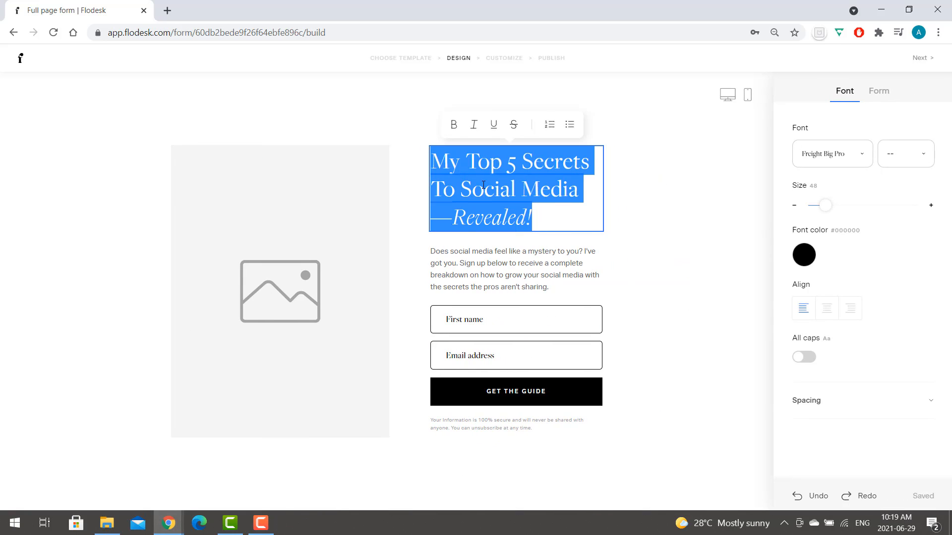
pyautogui.press('BackSpace')
pyautogui.write('Hey Insta')
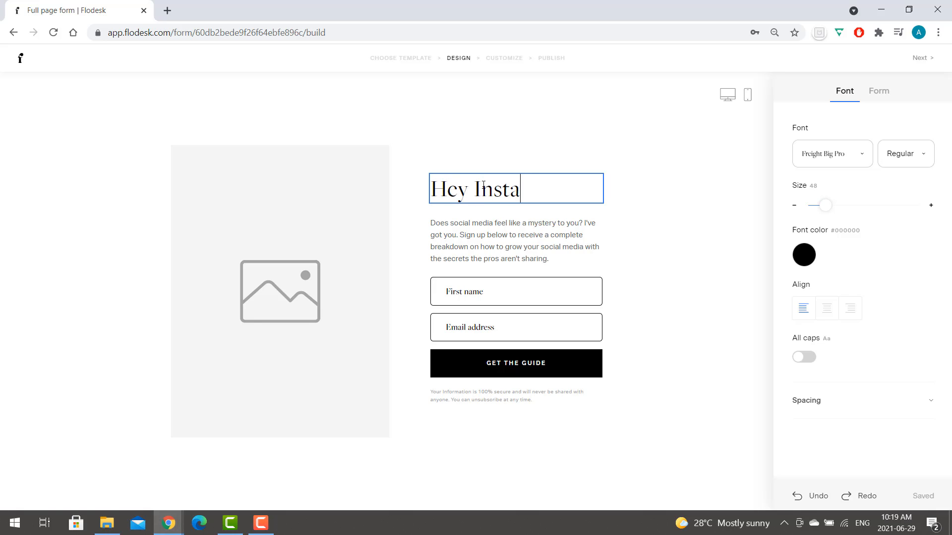
pyautogui.write('-Friend!')
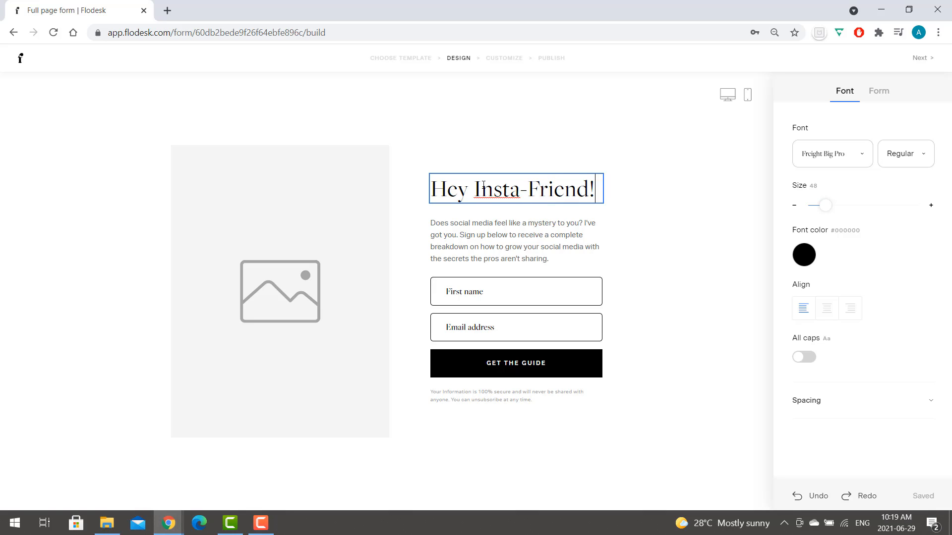
# Clear the template's description paragraph below the heading.
pyautogui.tripleClick(493, 234)
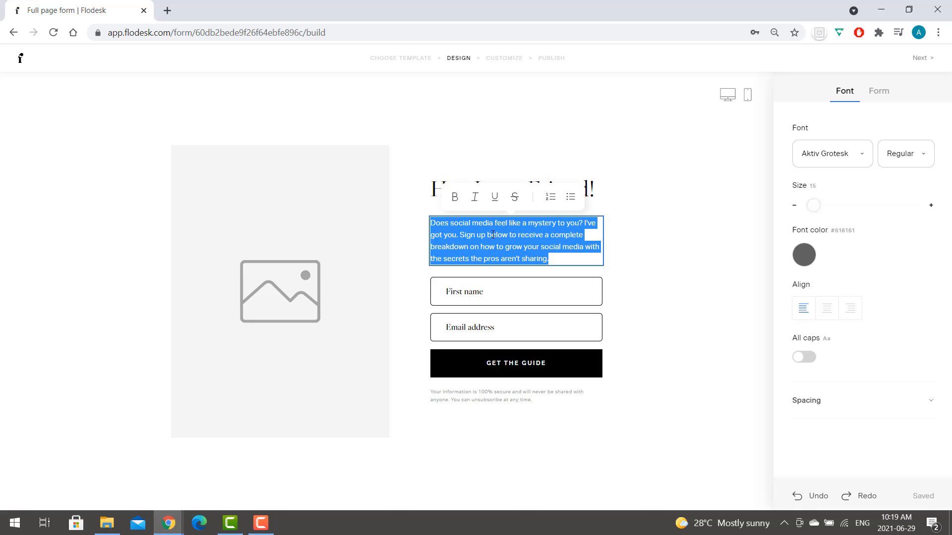
pyautogui.press('BackSpace')
pyautogui.write('Thank you so much for ')
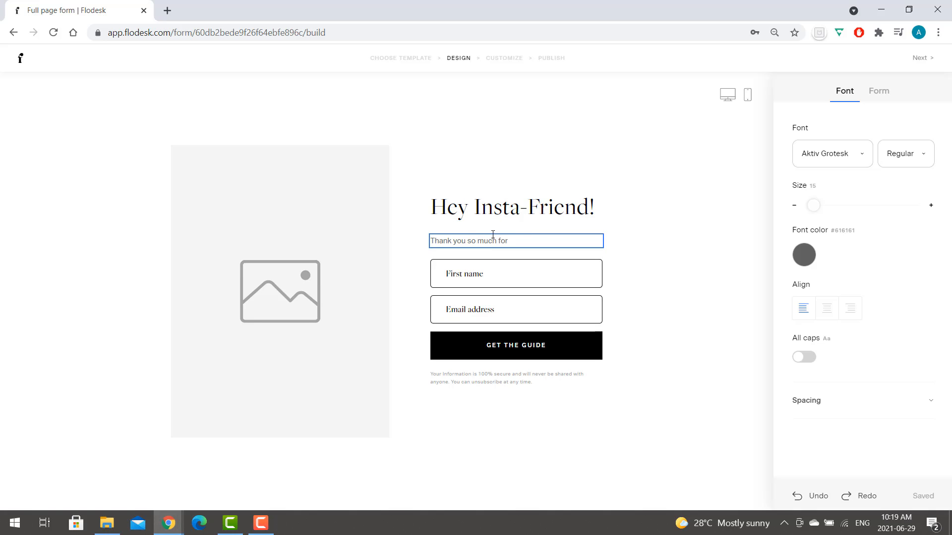
pyautogui.write('signing u')
pyautogui.press('BackSpace')
pyautogui.press('BackSpace')
pyautogui.press('BackSpace')
pyautogui.press('BackSpace')
pyautogui.press('BackSpace')
pyautogui.press('BackSpace')
pyautogui.press('BackSpace')
pyautogui.press('BackSpace')
pyautogui.press('BackSpace')
pyautogui.press('BackSpace')
pyautogui.press('BackSpace')
pyautogui.press('BackSpace')
pyautogui.press('BackSpace')
pyautogui.press('BackSpace')
pyautogui.press('BackSpace')
pyautogui.press('BackSpace')
pyautogui.press('BackSpace')
pyautogui.press('BackSpace')
pyautogui.press('BackSpace')
pyautogui.press('BackSpace')
# Begin the description with "By droping your Name and Email below, you will become a part of my insiders club and be the".
pyautogui.write('By droping your Name and Email below, you will')
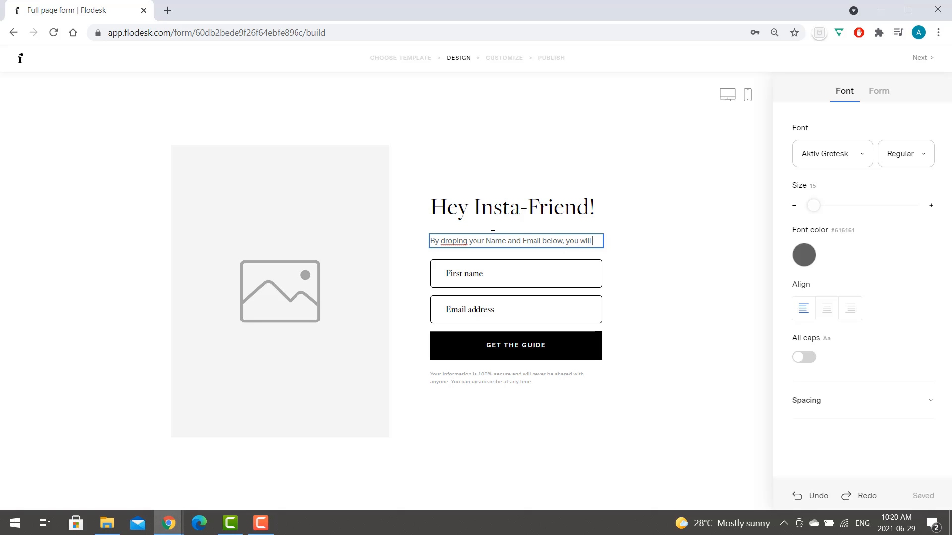
pyautogui.write(' become a')
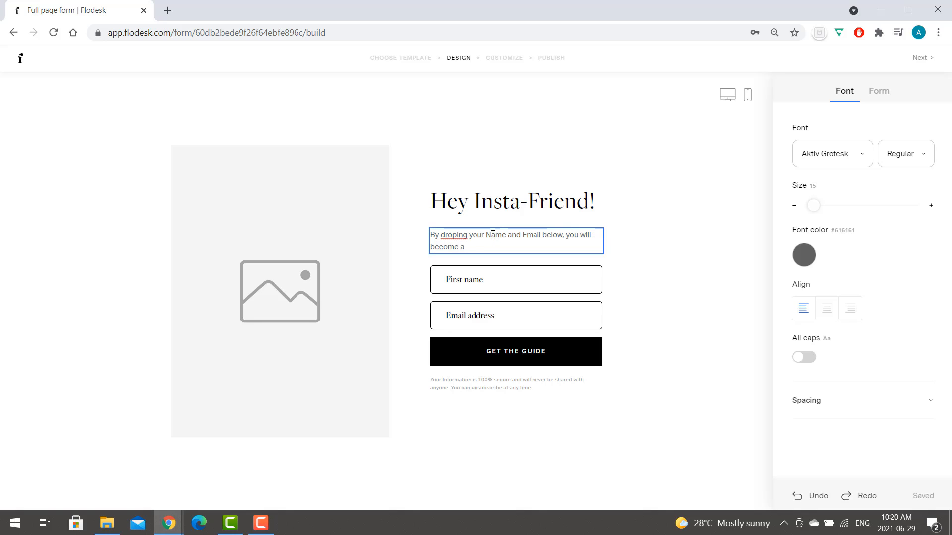
pyautogui.write(' part of my insiders club and be the f')
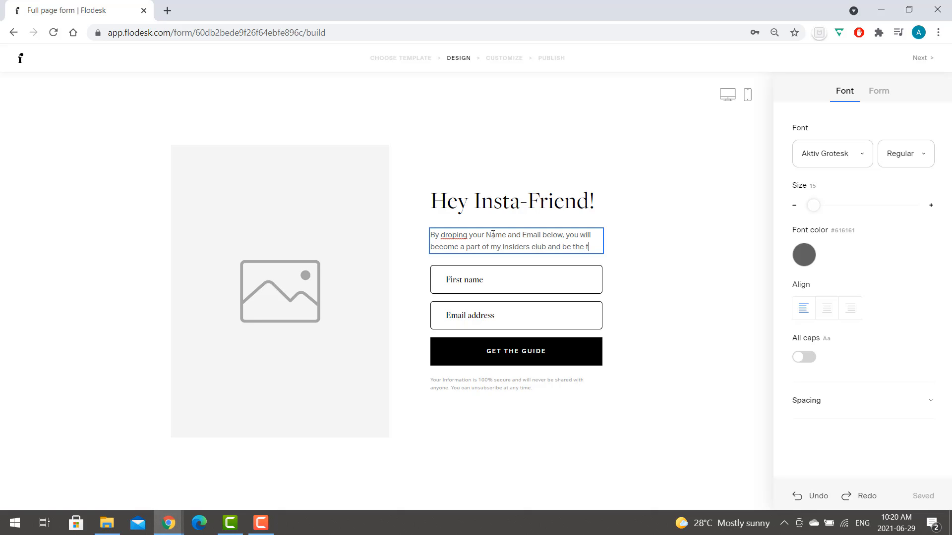
# Finish the description with "first to know whenever I have fun free Instagram Advice!" and correct "droping" to "dropping".
pyautogui.write('irst to know whenever I have fun free Instagram Advice!')
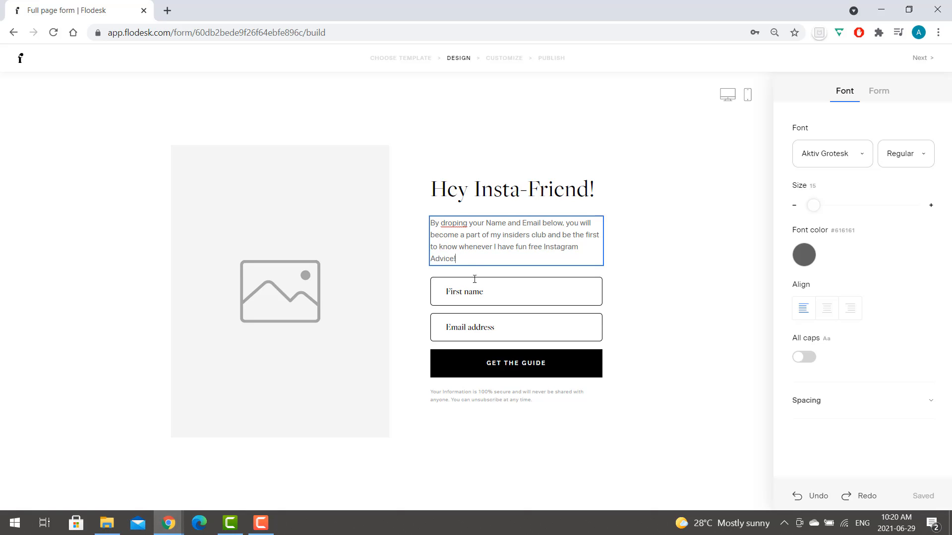
pyautogui.click(455, 226)
pyautogui.write('p')
# Change the font of the "Hey Insta-Friend!" heading to the Signature Collection script.
pyautogui.doubleClick(571, 192)
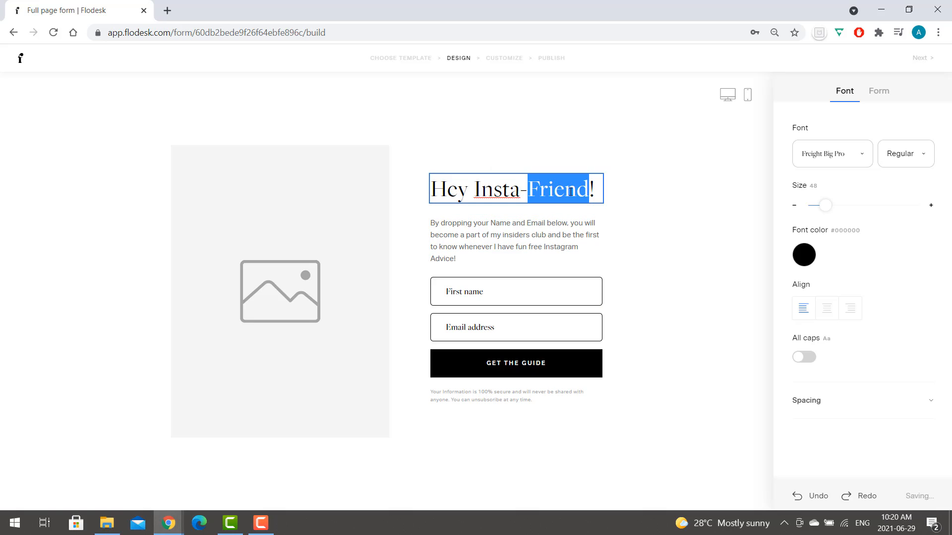
pyautogui.tripleClick(571, 192)
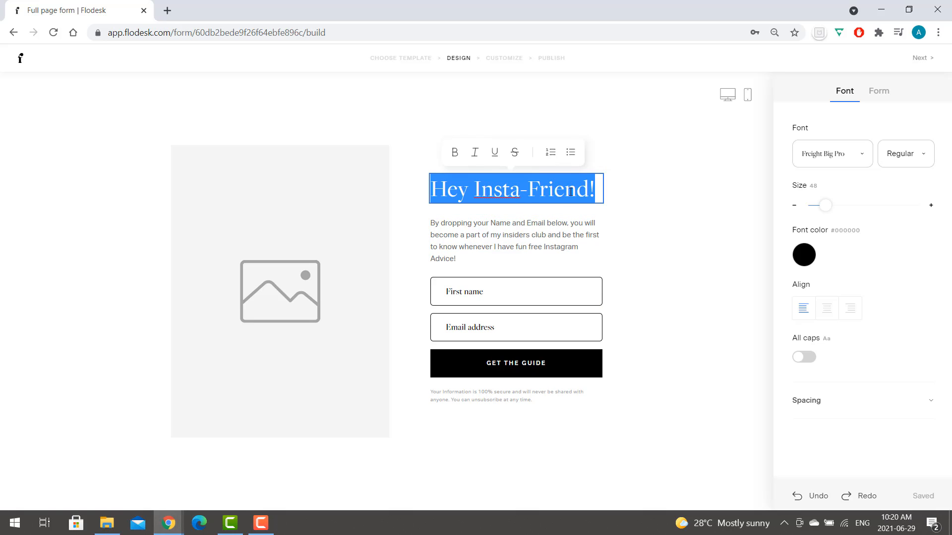
pyautogui.click(843, 155)
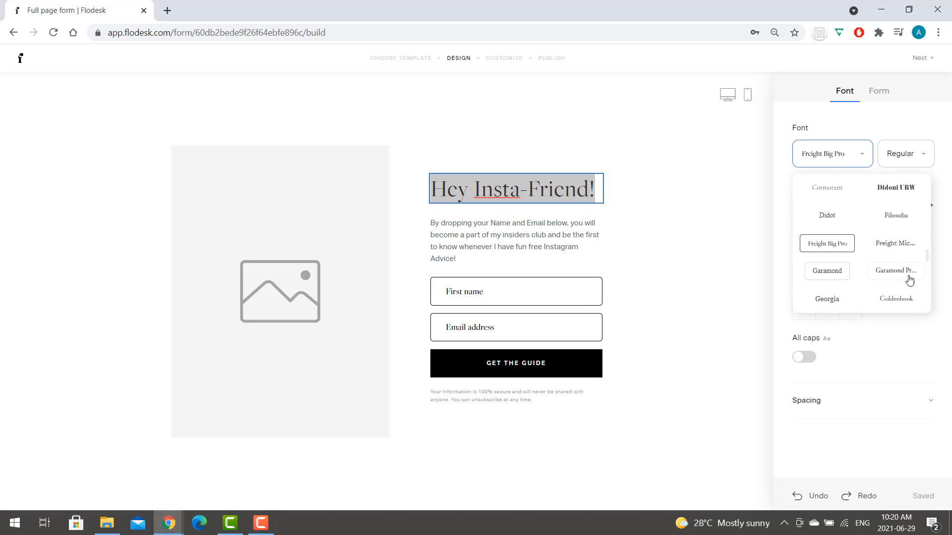
pyautogui.click(902, 193)
pyautogui.click(850, 154)
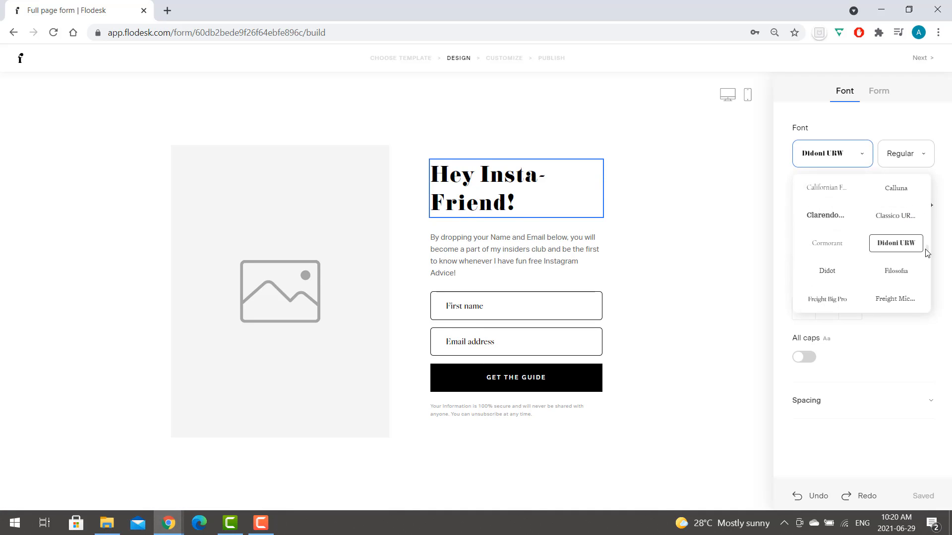
pyautogui.moveTo(927, 253); pyautogui.dragTo(927, 276)
pyautogui.scroll(-8, 902, 298)
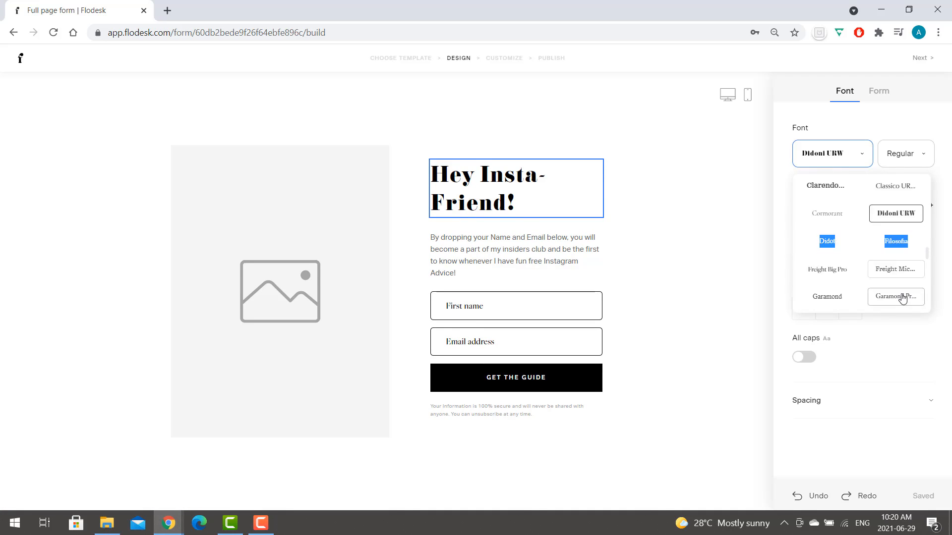
pyautogui.scroll(-10, 902, 297)
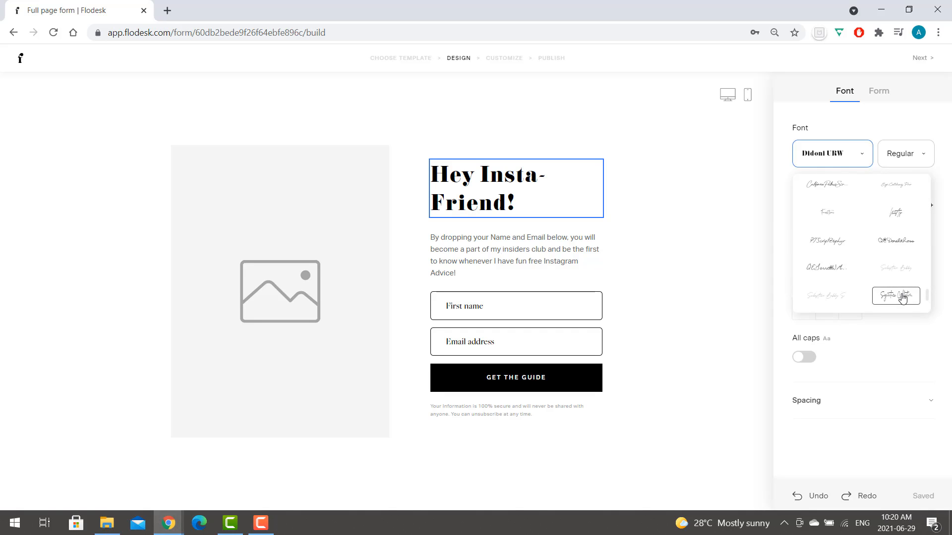
pyautogui.click(902, 298)
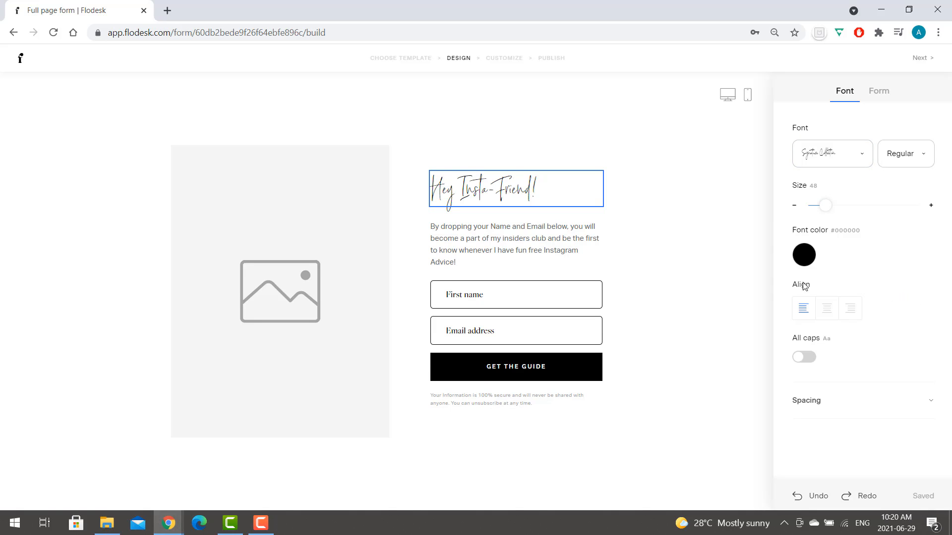
# Widen the whole form to a width of about 995.
pyautogui.click(644, 258)
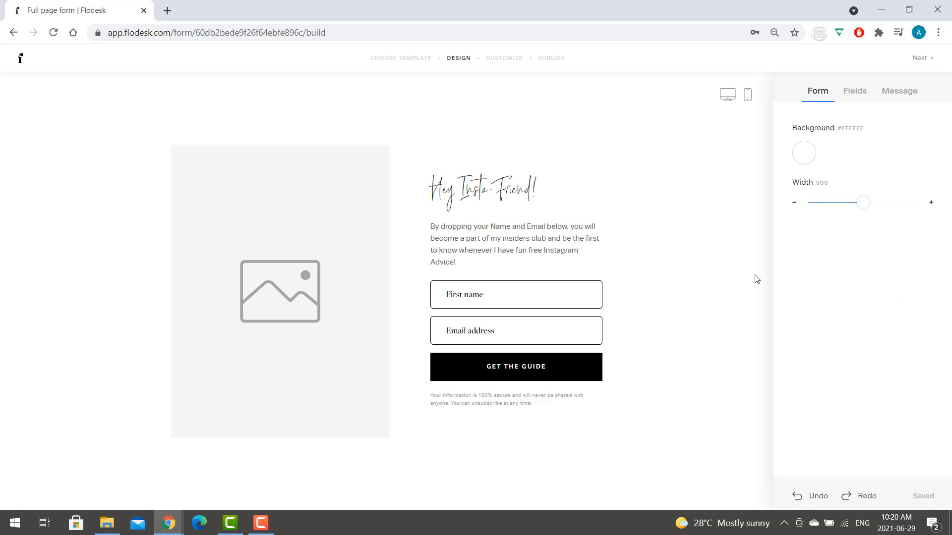
pyautogui.click(932, 203)
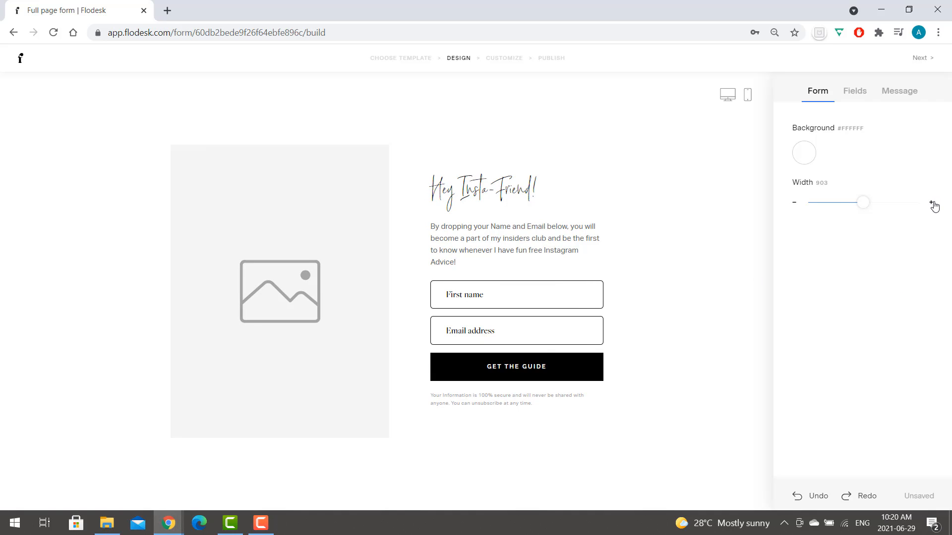
pyautogui.moveTo(863, 203); pyautogui.dragTo(879, 203)
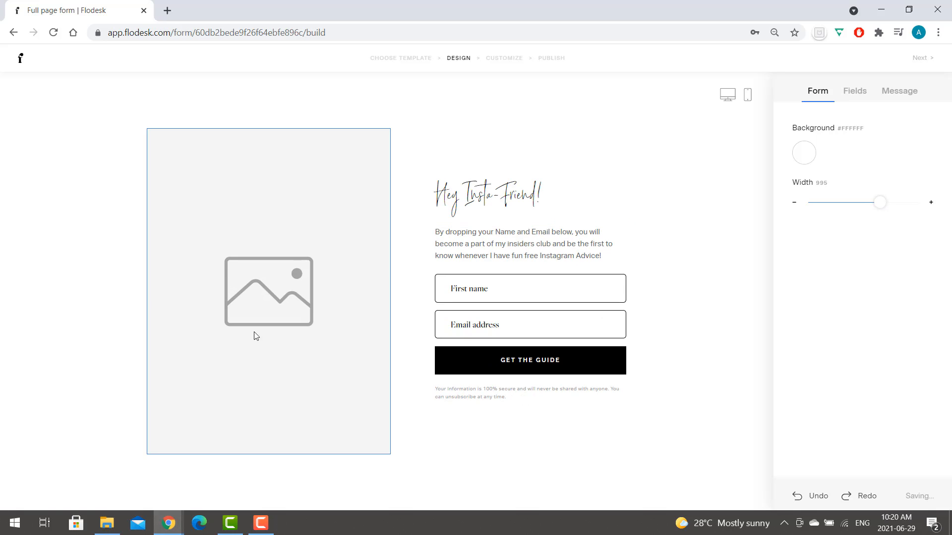
# Fill the form's image placeholder with the portrait photo from the Today group of the Downloads folder.
pyautogui.click(212, 331)
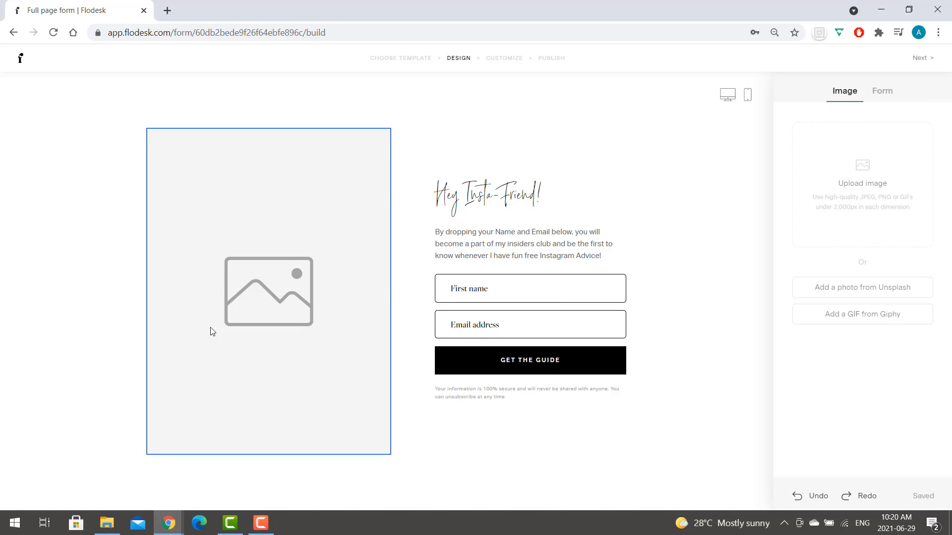
pyautogui.click(876, 207)
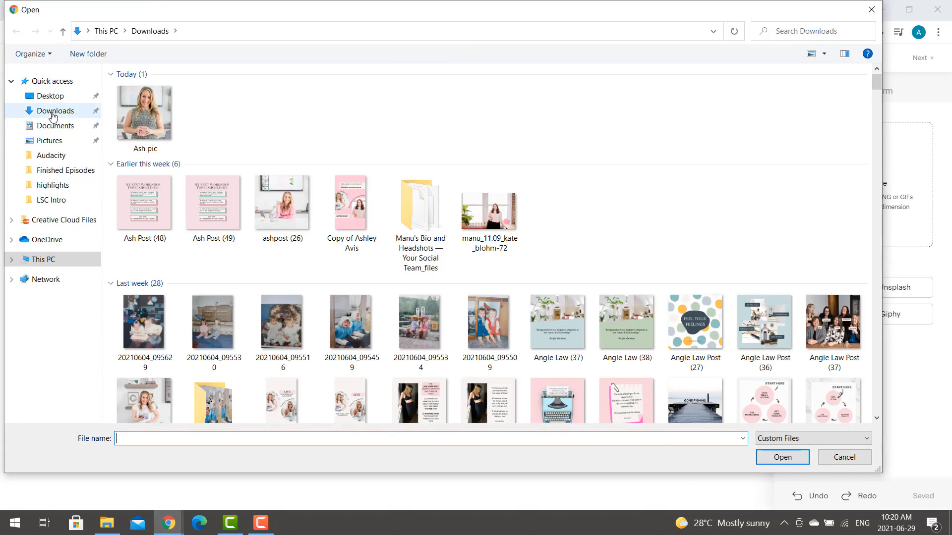
pyautogui.doubleClick(135, 114)
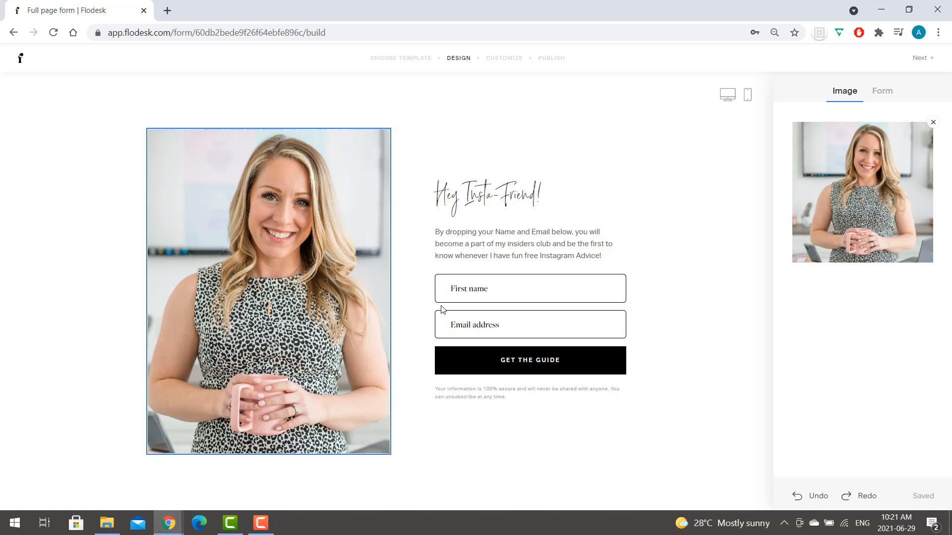
pyautogui.click(652, 294)
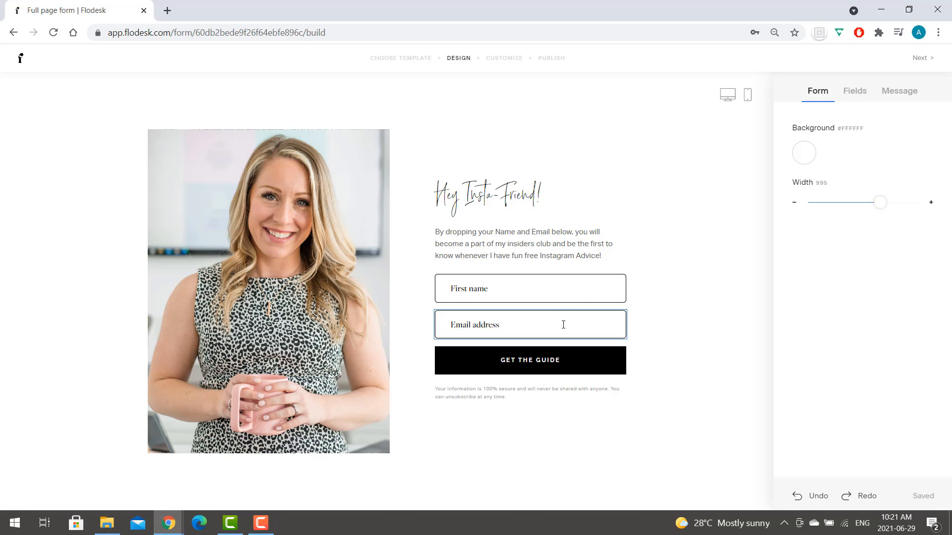
# Replace the form's "GET THE GUIDE" button label with "SIGN UP HERE".
pyautogui.click(559, 369)
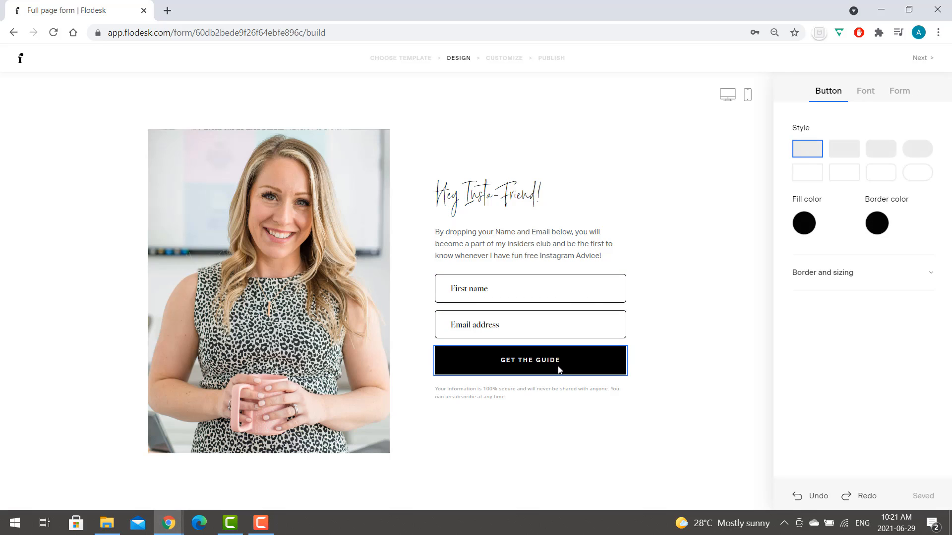
pyautogui.doubleClick(547, 360)
pyautogui.moveTo(561, 360); pyautogui.dragTo(473, 369)
pyautogui.press('BackSpace')
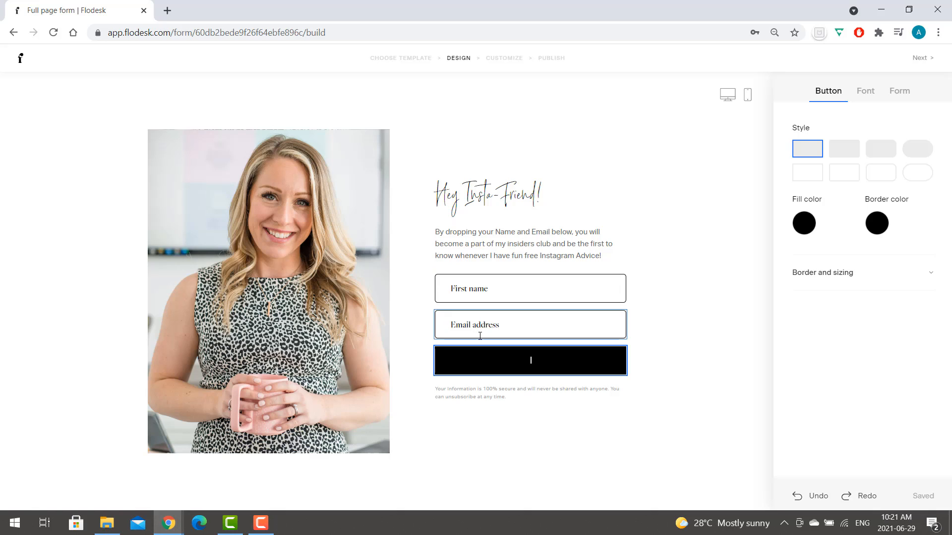
pyautogui.write('SIGN UP HERE')
pyautogui.click(652, 342)
# Change the fill color of the "SIGN UP HERE" button to bright pink from the color palette.
pyautogui.click(600, 361)
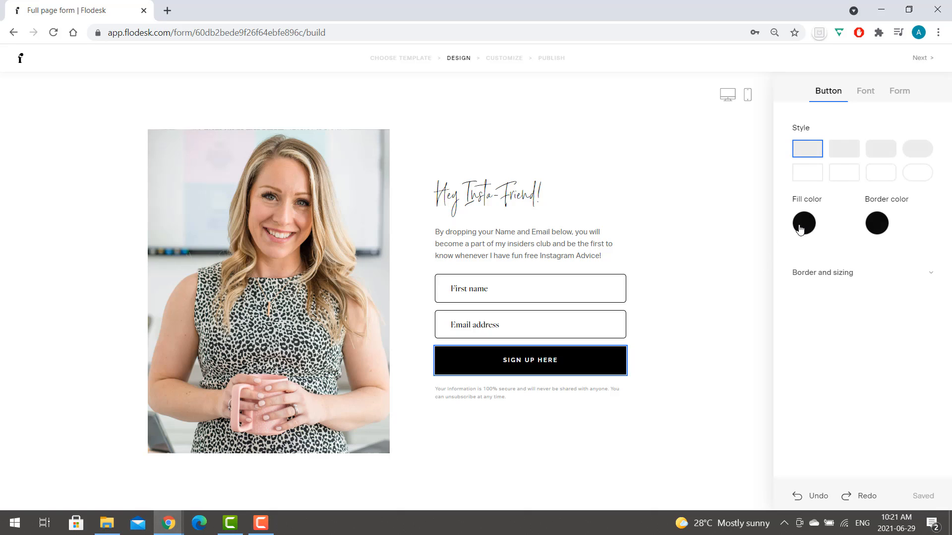
pyautogui.click(803, 223)
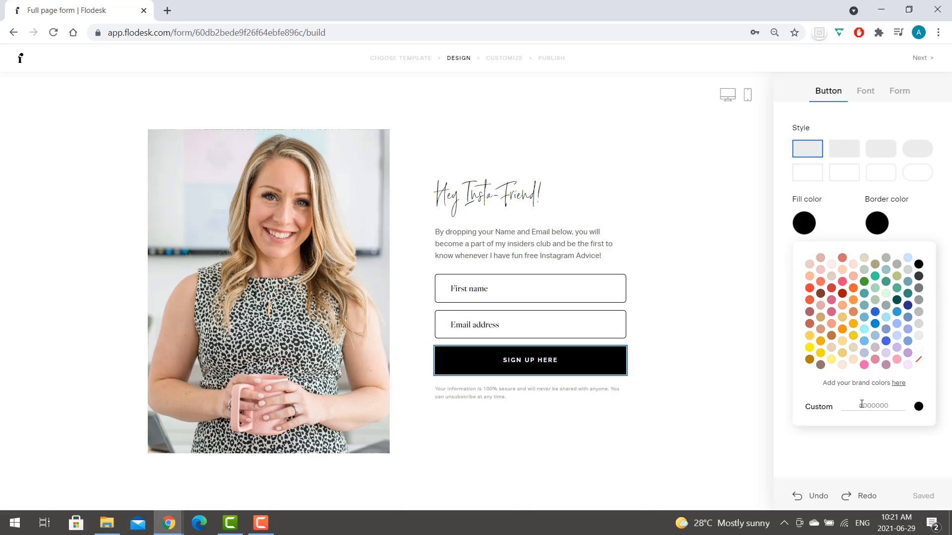
pyautogui.click(864, 365)
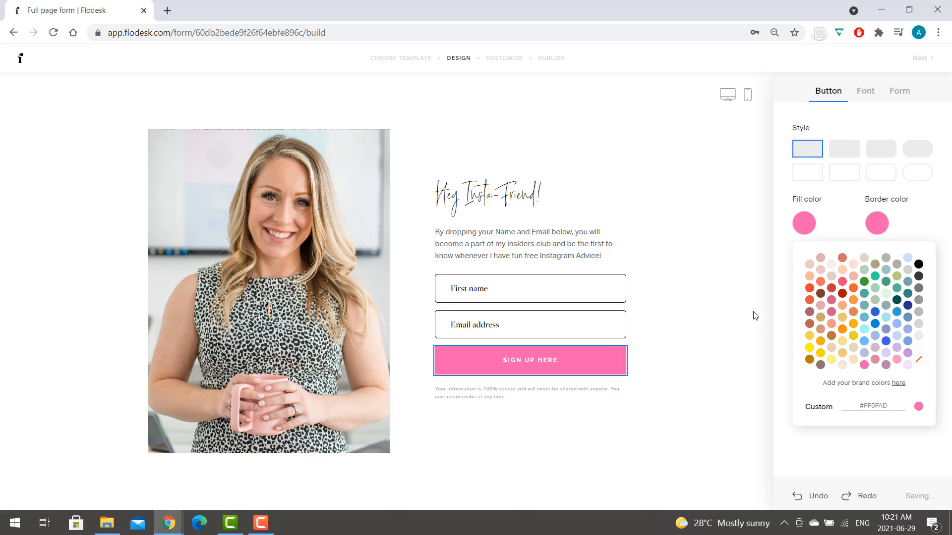
pyautogui.click(701, 301)
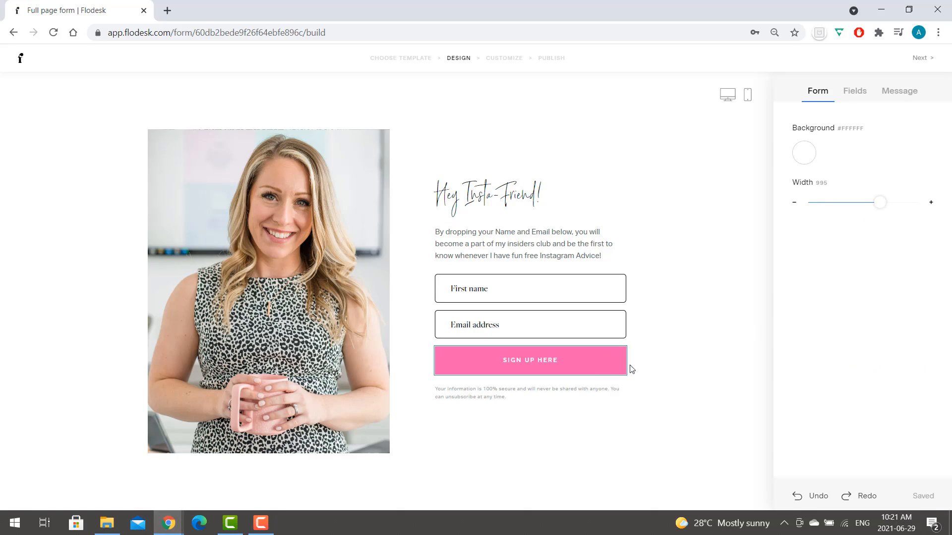
# Try capturing the last name on the form, and turn that field back off.
pyautogui.click(858, 97)
pyautogui.click(809, 192)
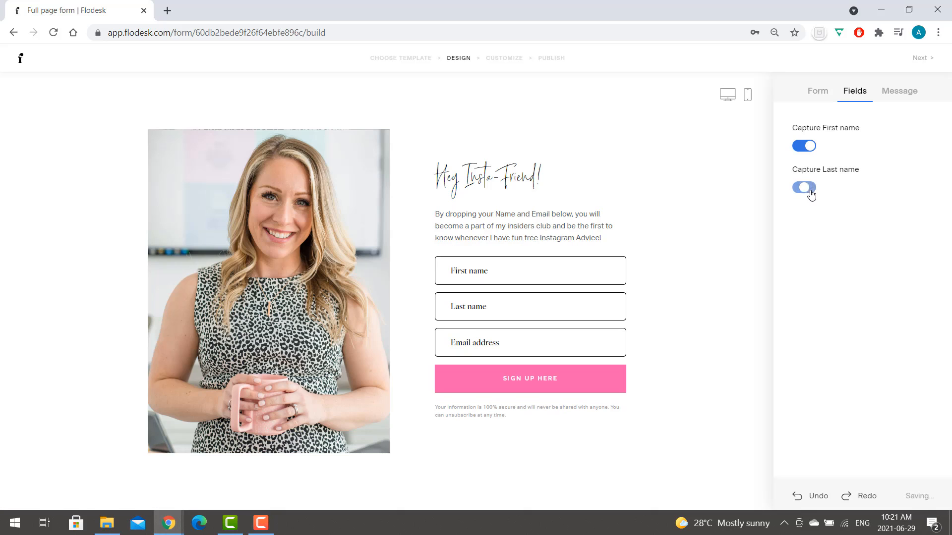
pyautogui.click(797, 191)
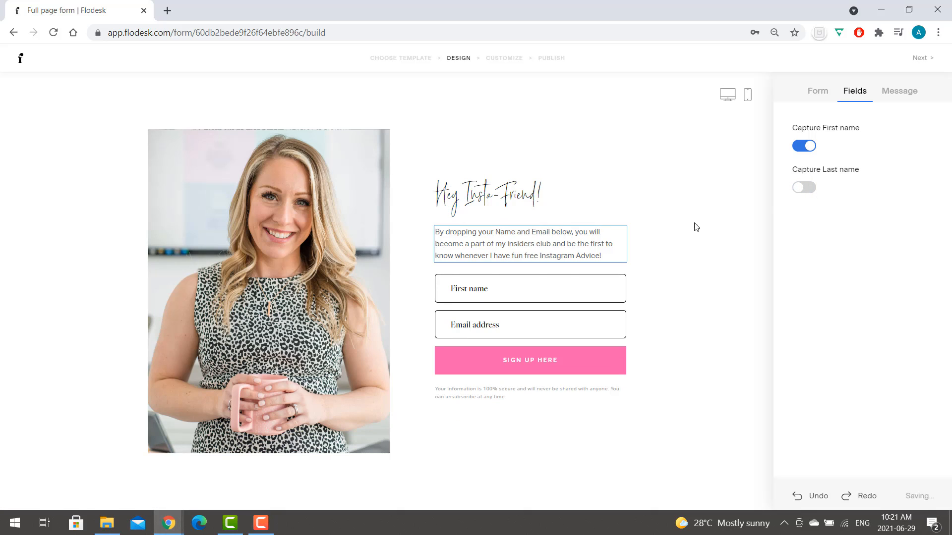
# Use a custom success message reading "Quick! Go check your inbox for a message from me!".
pyautogui.click(900, 92)
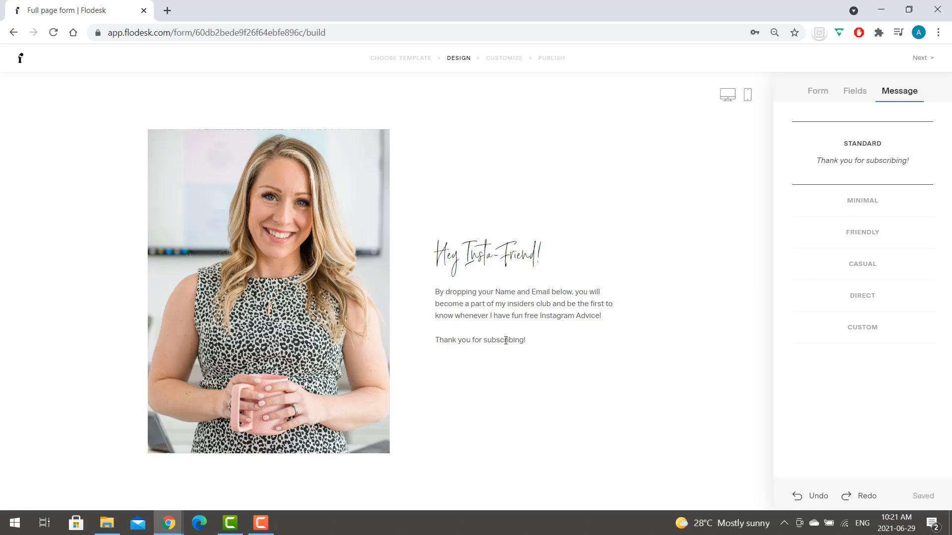
pyautogui.click(846, 340)
pyautogui.moveTo(620, 337); pyautogui.dragTo(382, 363)
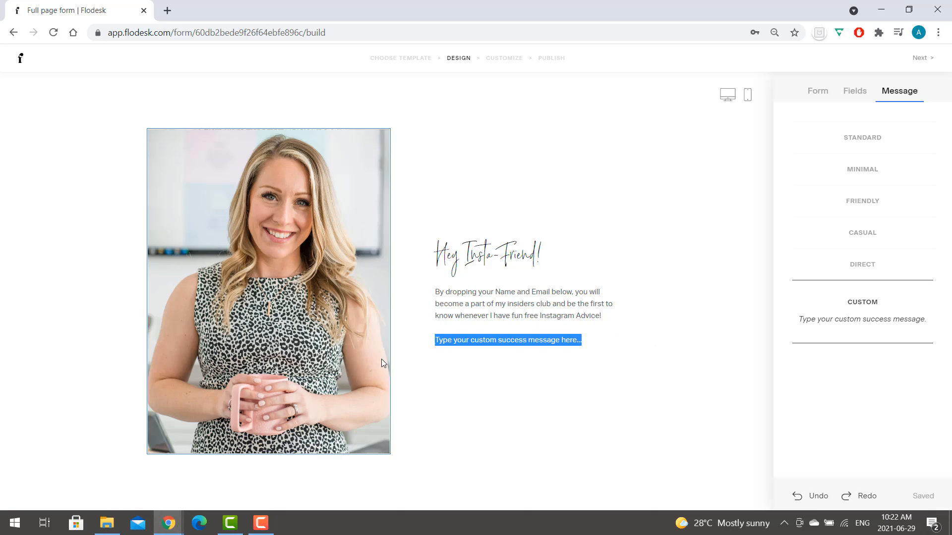
pyautogui.write('Quick! Go check you r inbo')
pyautogui.press('BackSpace')
pyautogui.press('BackSpace')
pyautogui.press('BackSpace')
pyautogui.press('BackSpace')
pyautogui.press('BackSpace')
pyautogui.press('BackSpace')
pyautogui.press('BackSpace')
pyautogui.write('r inbox from')
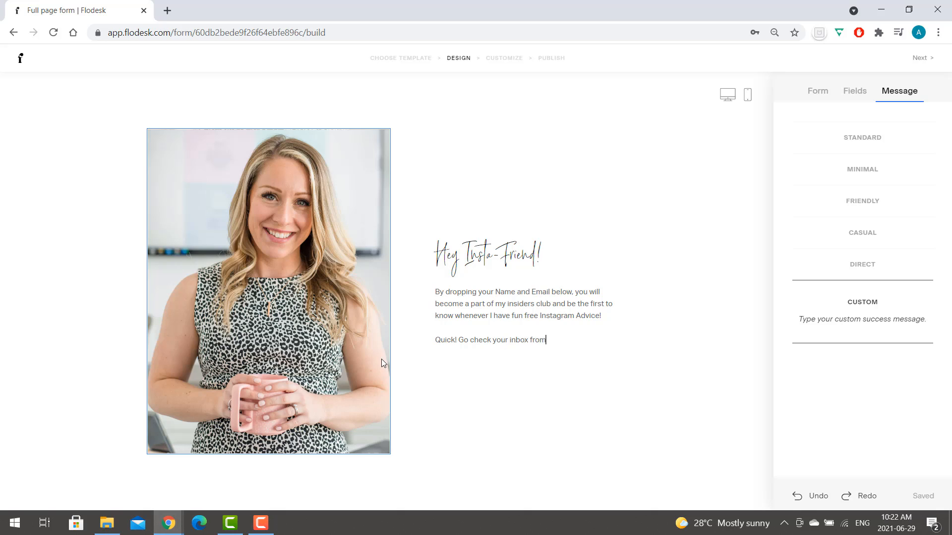
pyautogui.press('BackSpace')
pyautogui.press('BackSpace')
pyautogui.press('BackSpace')
pyautogui.press('BackSpace')
pyautogui.write('or a message from me!')
pyautogui.click(657, 349)
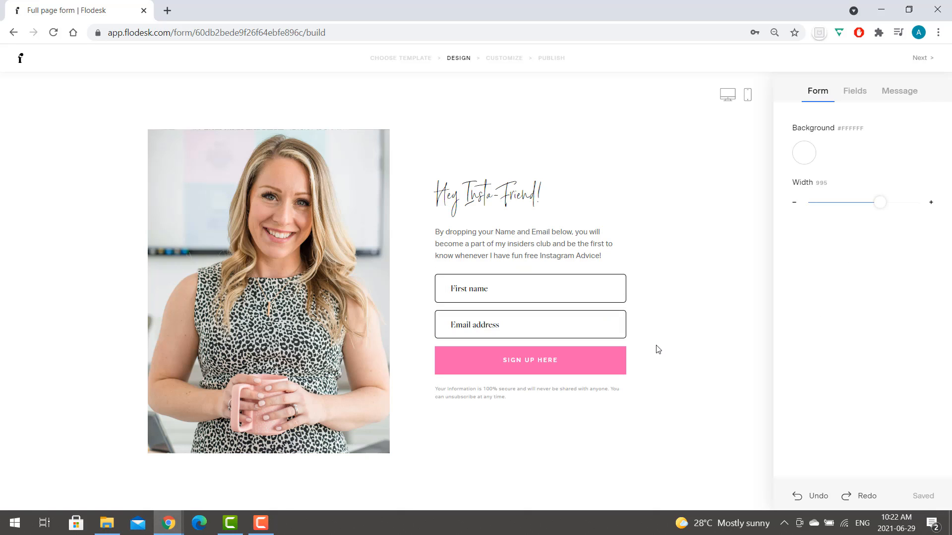
# Review the success message, preview the form in the mobile and desktop layouts, and return to editing.
pyautogui.click(901, 91)
pyautogui.click(546, 386)
pyautogui.click(748, 100)
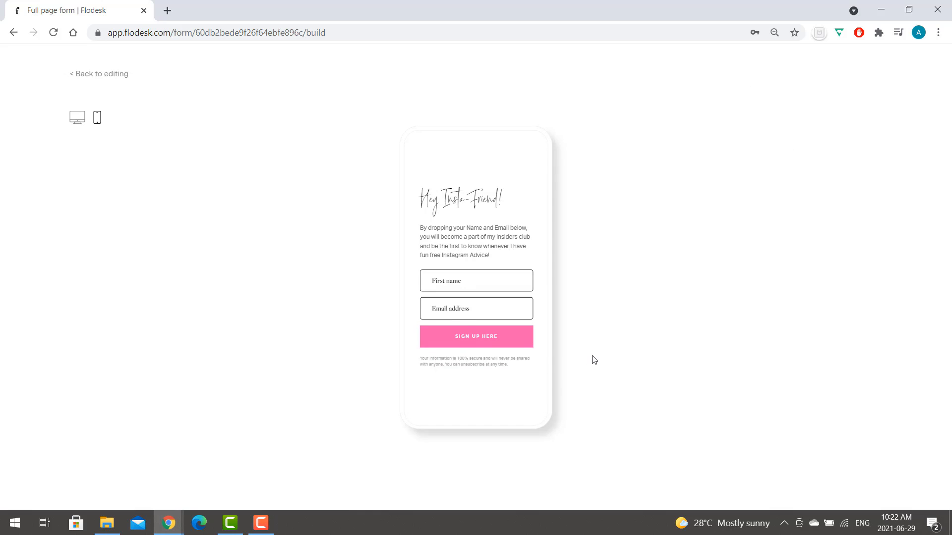
pyautogui.click(81, 122)
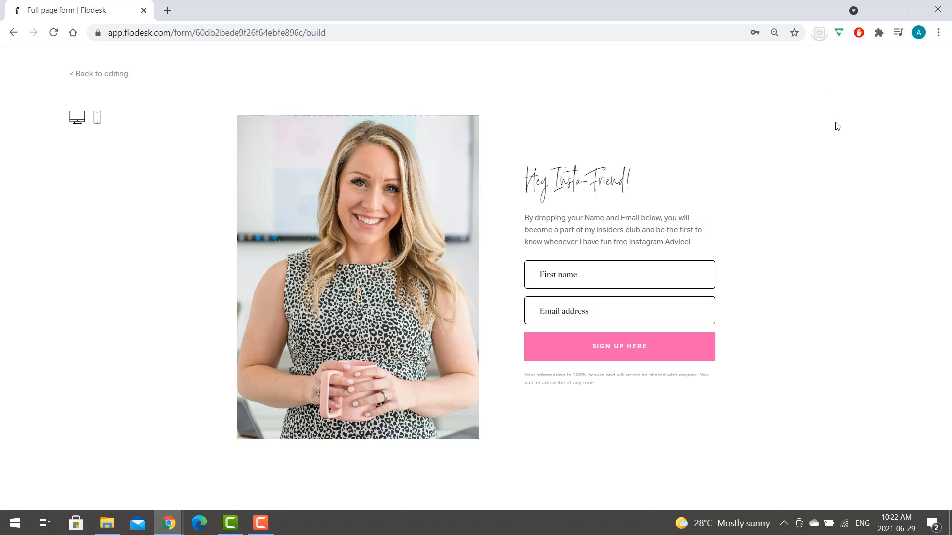
pyautogui.click(114, 75)
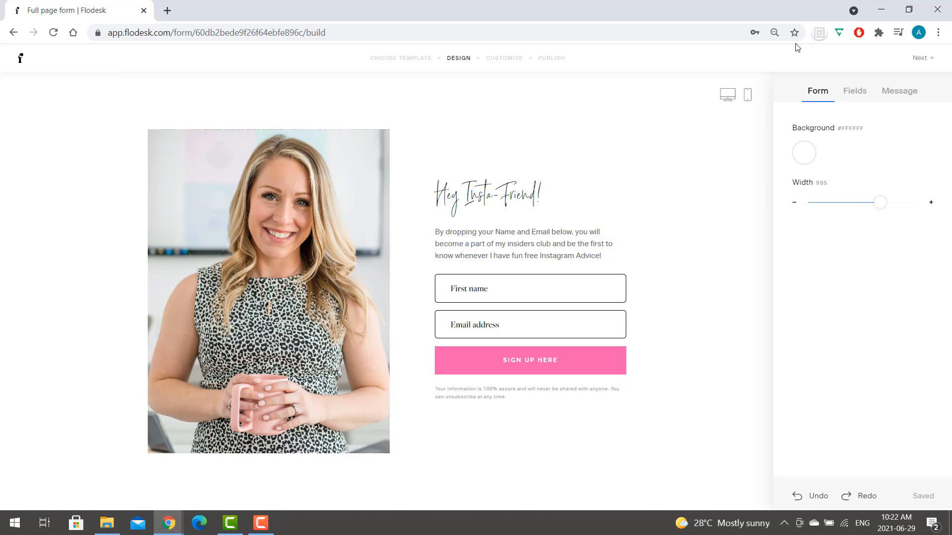
# Proceed to the form's customization, keeping double opt-in set to No and "Notify me" for new opt-ins.
pyautogui.click(923, 59)
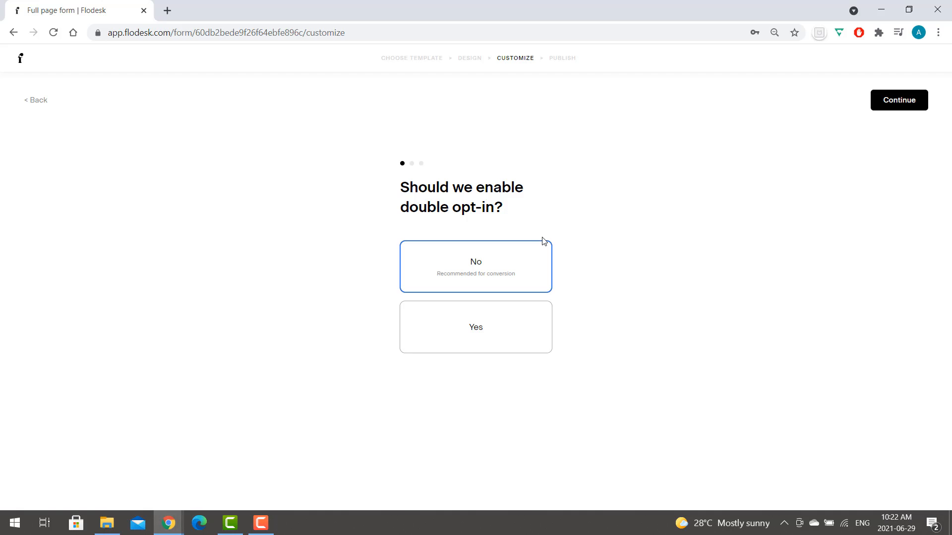
pyautogui.click(907, 110)
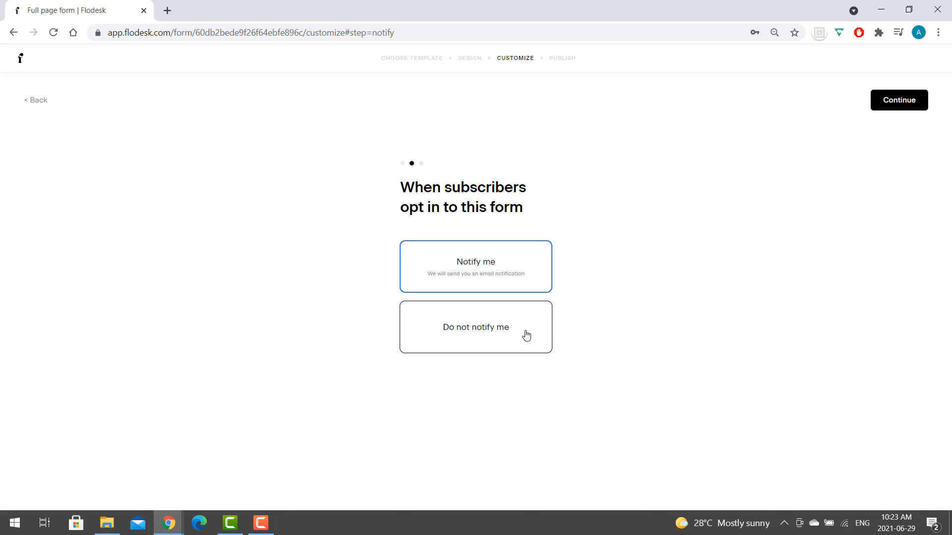
pyautogui.click(908, 98)
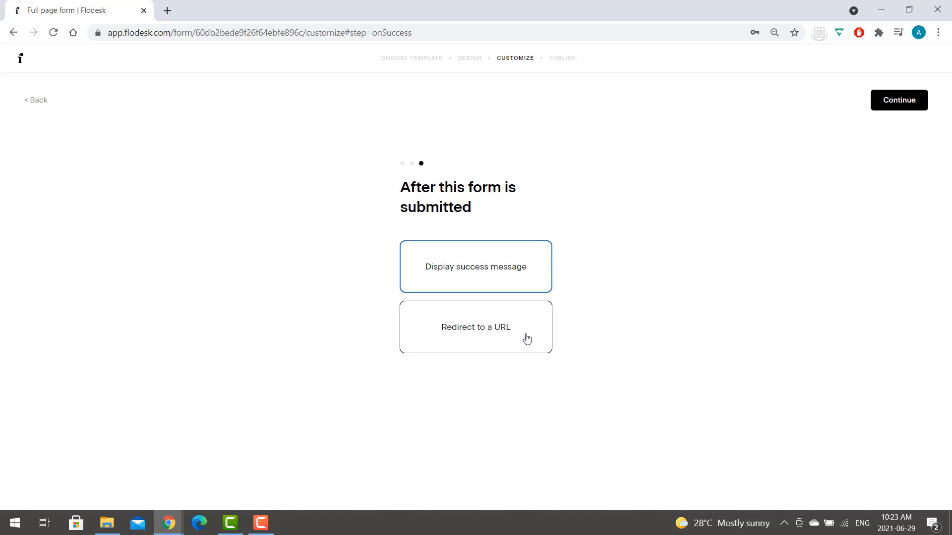
# Try the URL redirect after submission, settle on "Display success message" instead, and continue to publishing.
pyautogui.click(504, 338)
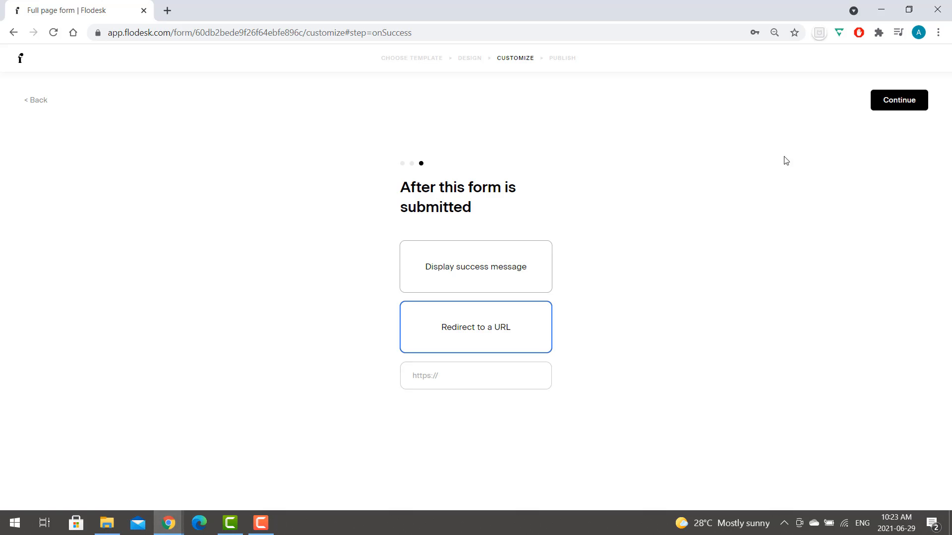
pyautogui.click(531, 264)
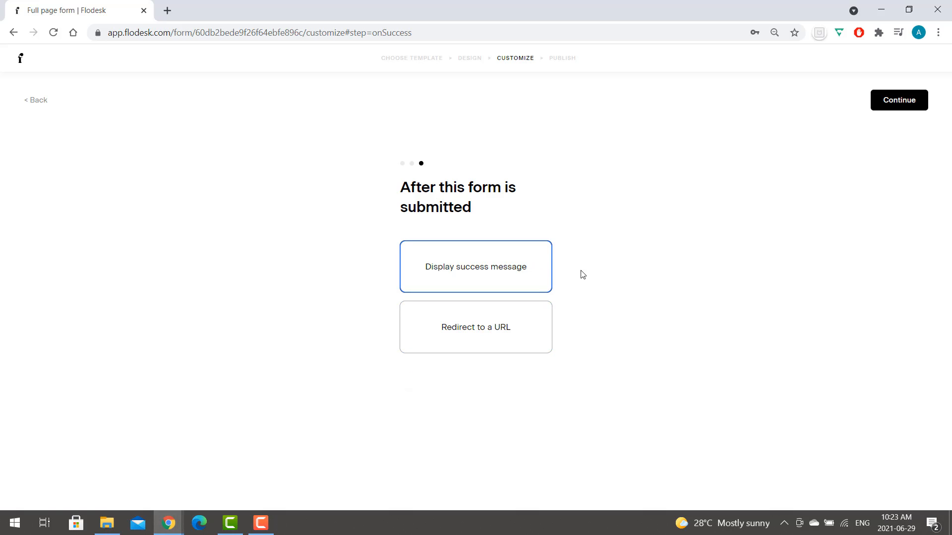
pyautogui.click(890, 107)
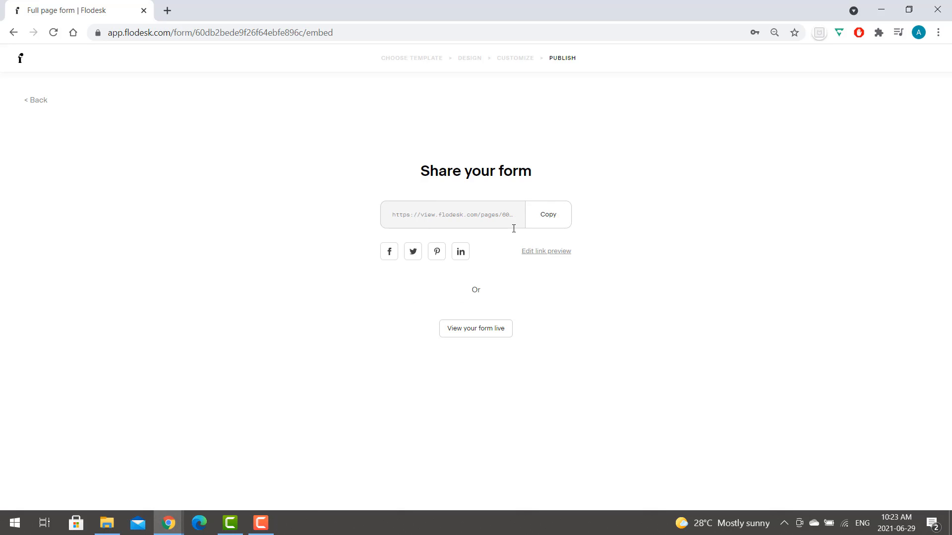
# Copy the form's share link and open the live form in a new browser tab.
pyautogui.click(543, 223)
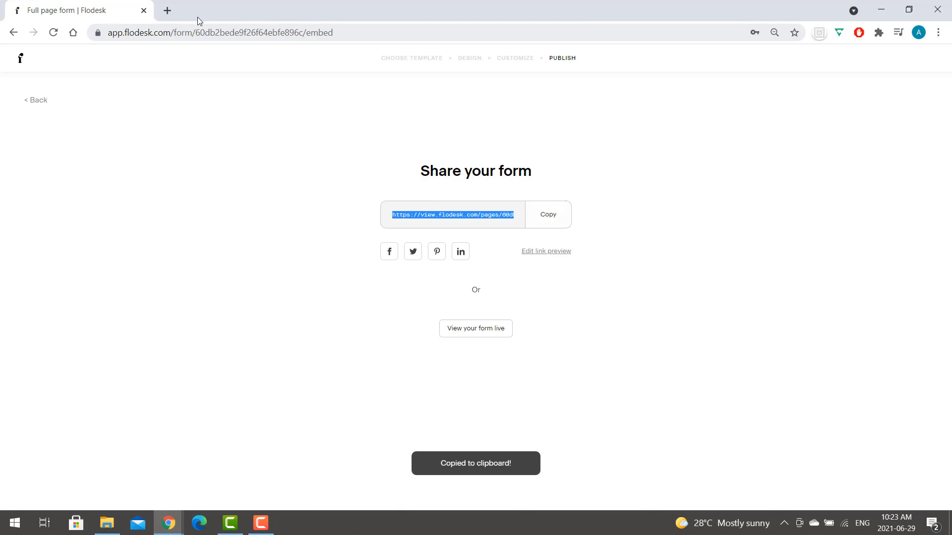
pyautogui.click(167, 10)
pyautogui.hotkey('ctrl', 'v')
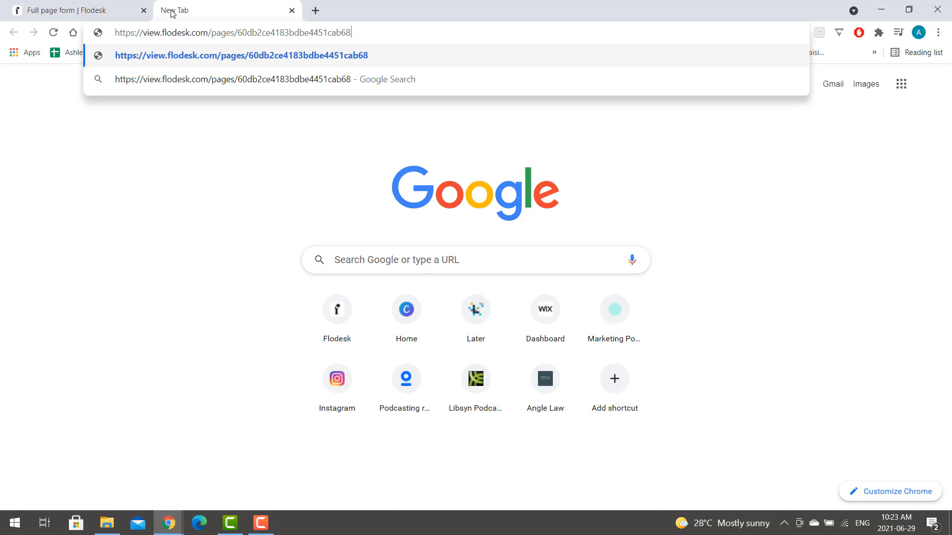
pyautogui.press('Return')
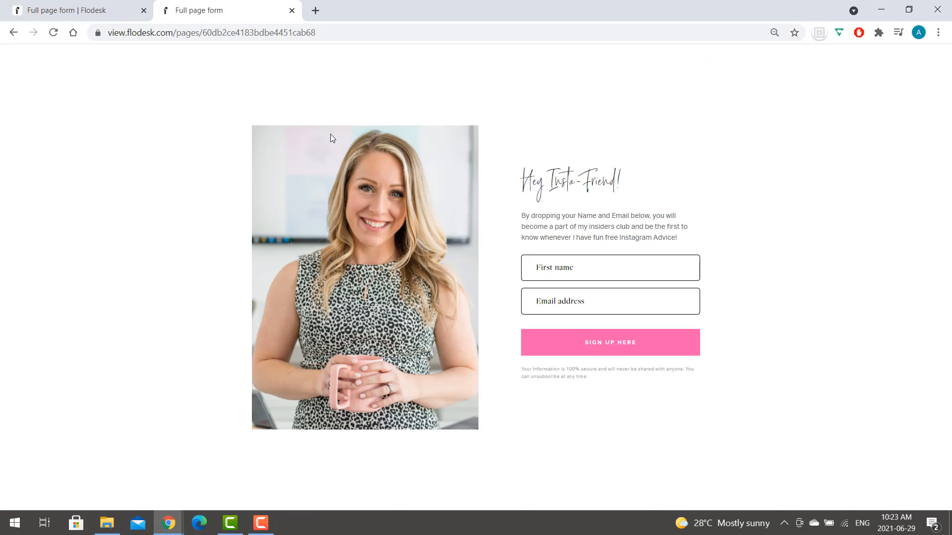
# Test the live form by entering the subscriber's first name and email address and submitting it.
pyautogui.click(552, 269)
pyautogui.write('ashley')
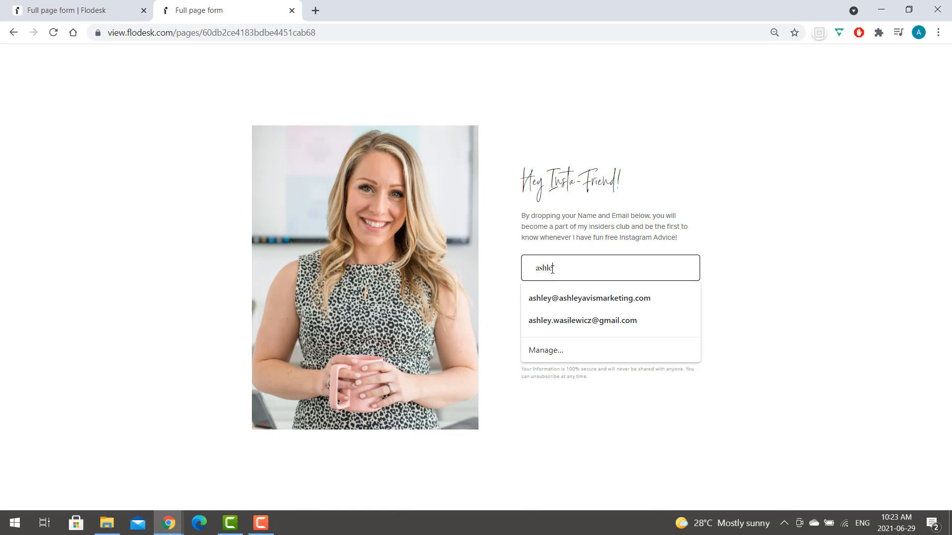
pyautogui.click(577, 300)
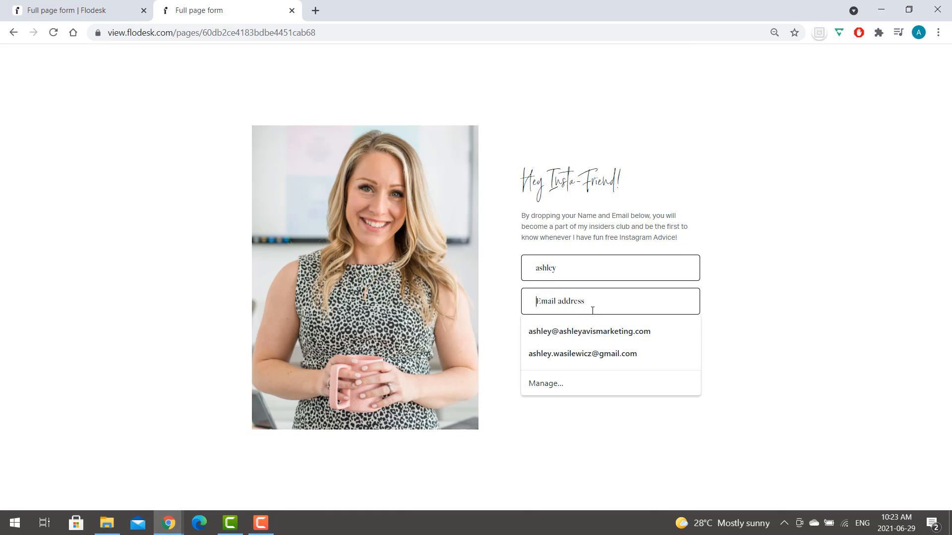
pyautogui.click(583, 330)
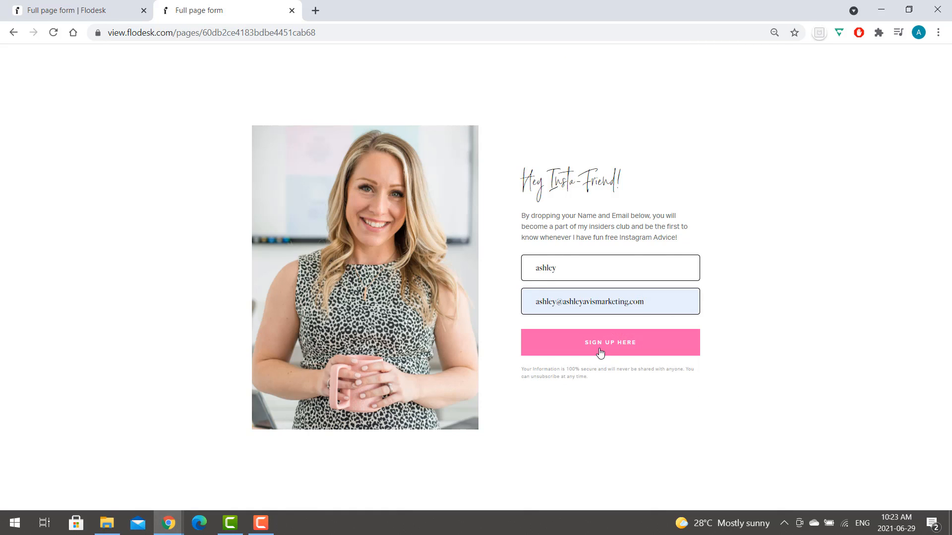
pyautogui.click(600, 352)
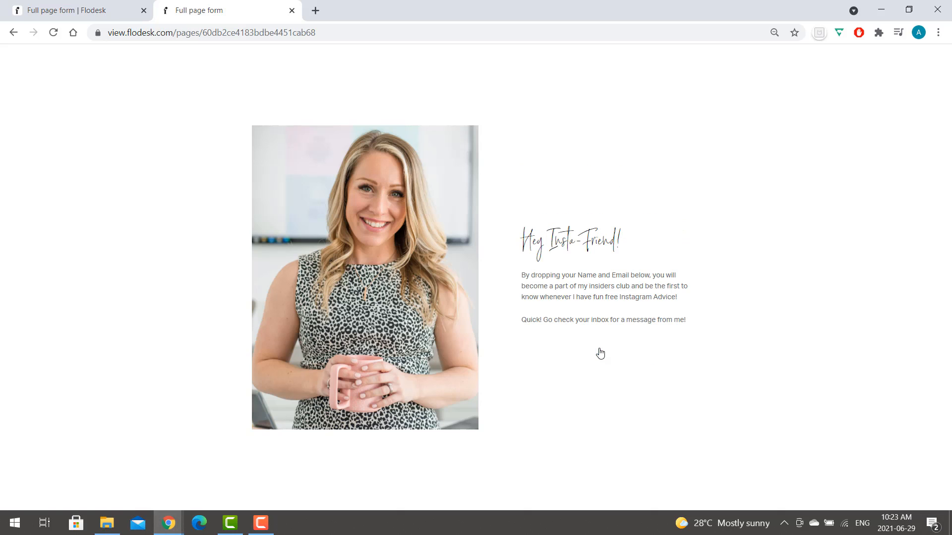
# Replace the form link preview's meta image with the first photo in Downloads and set the meta title to "Sign Up for my Email List!".
pyautogui.click(96, 10)
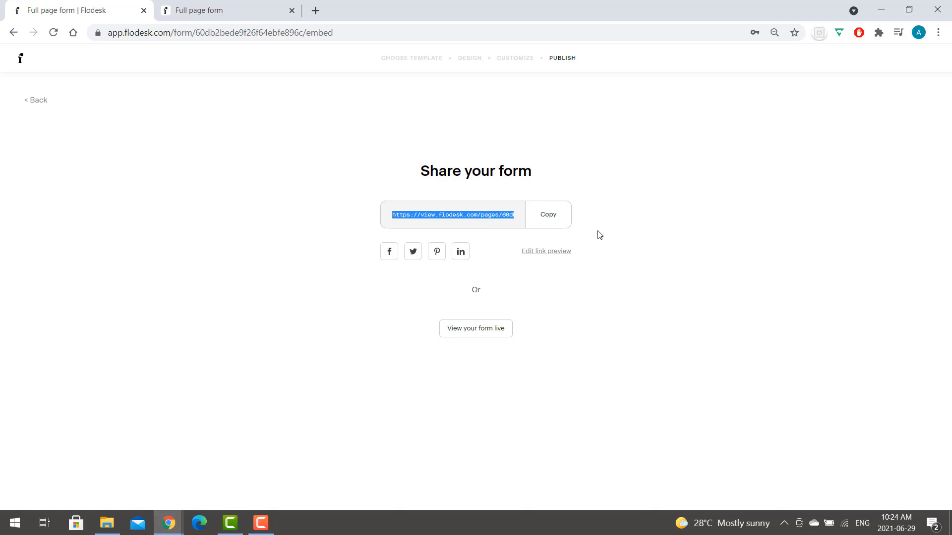
pyautogui.click(560, 253)
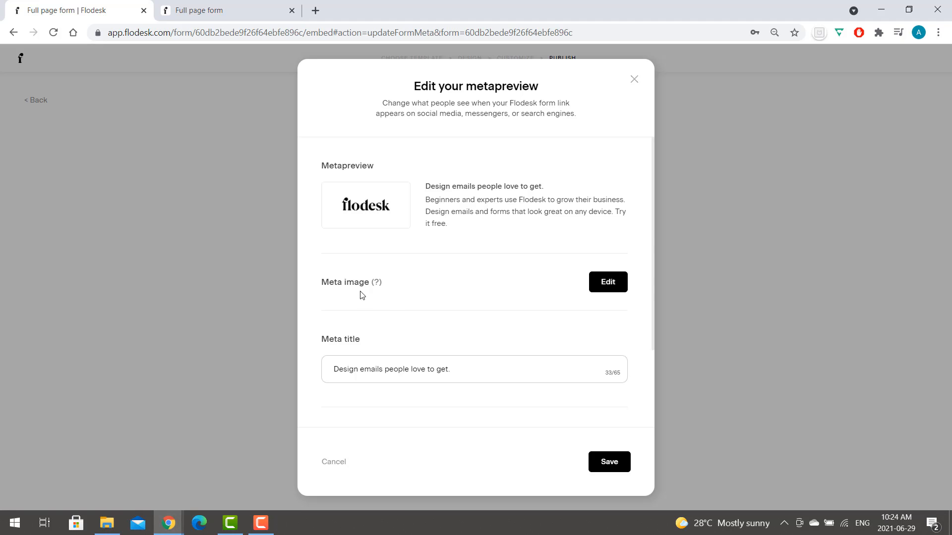
pyautogui.click(620, 286)
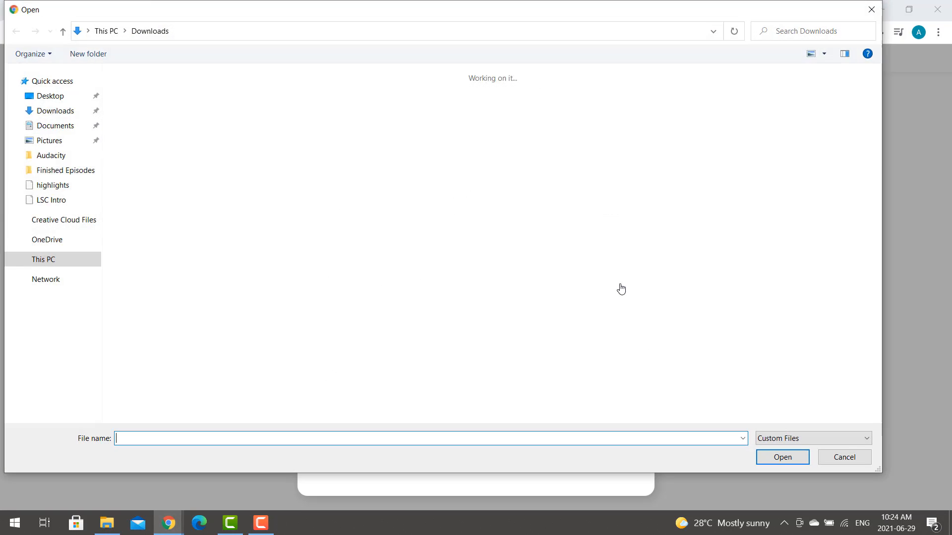
pyautogui.doubleClick(168, 122)
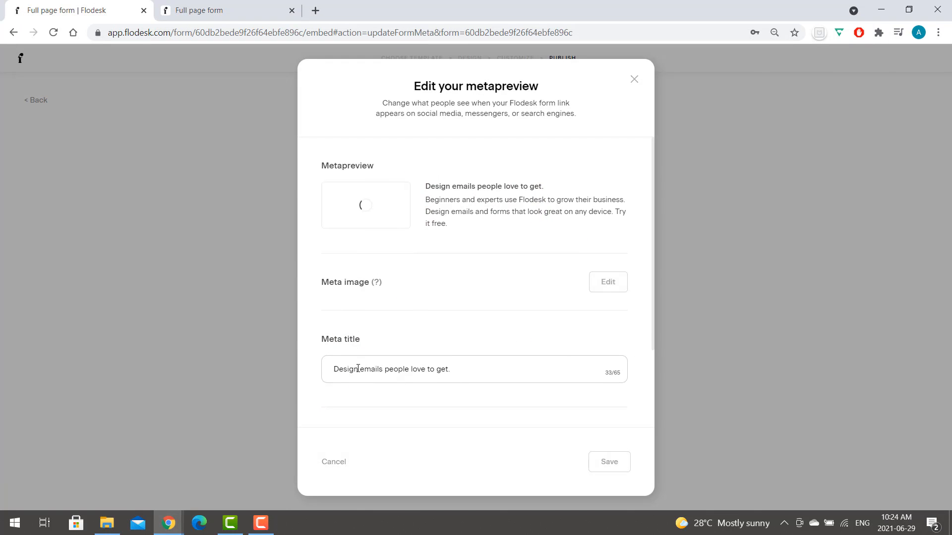
pyautogui.moveTo(483, 373); pyautogui.dragTo(328, 370)
pyautogui.write('Sign Up')
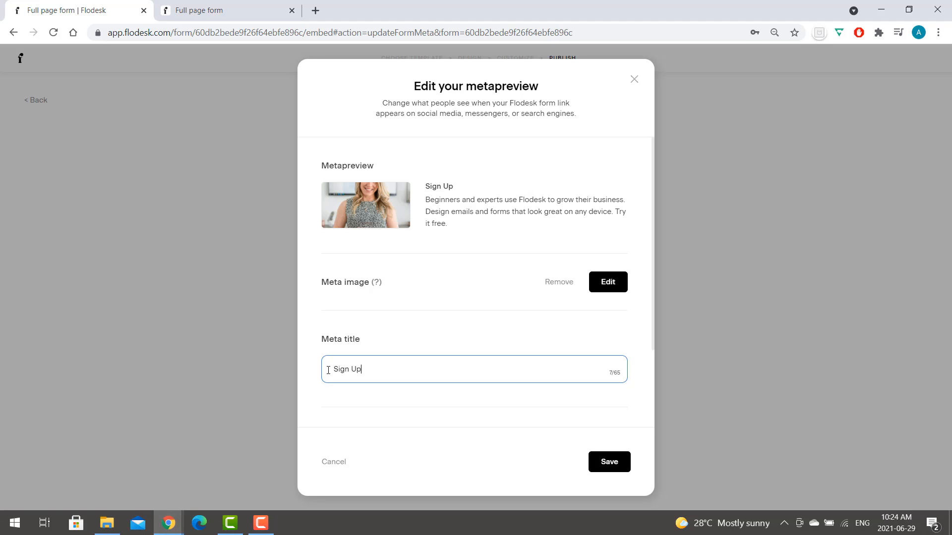
pyautogui.write(' for my Email List!')
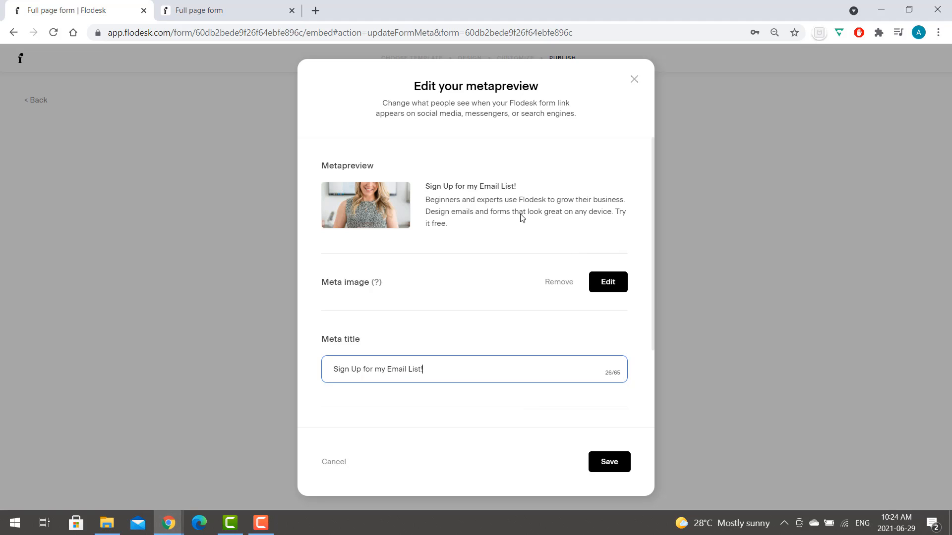
# Set the meta description to "be the first to know whenever I have juicy Instagram advice to share" and save the link preview.
pyautogui.moveTo(653, 273); pyautogui.dragTo(653, 353)
pyautogui.moveTo(538, 376); pyautogui.dragTo(307, 368)
pyautogui.write('be')
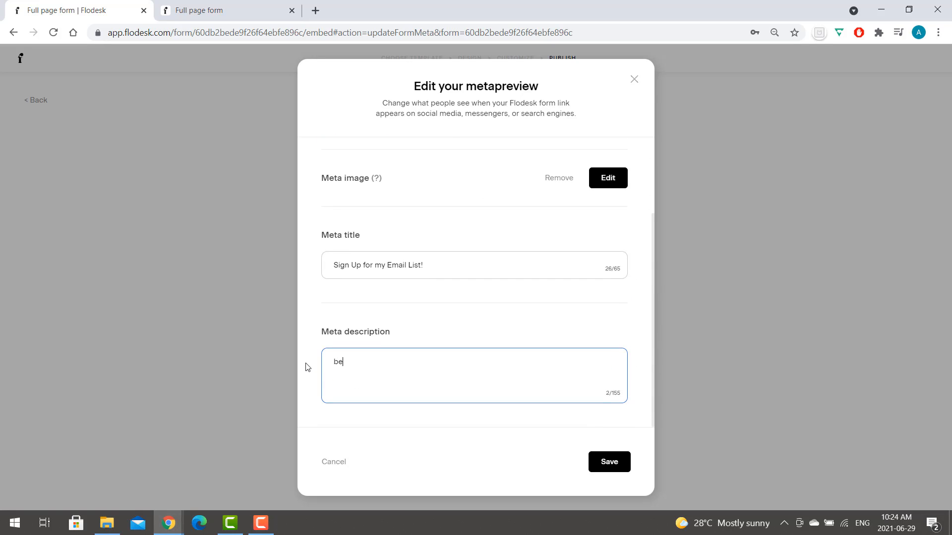
pyautogui.write(' the first to know whenever I have juicy instagram ')
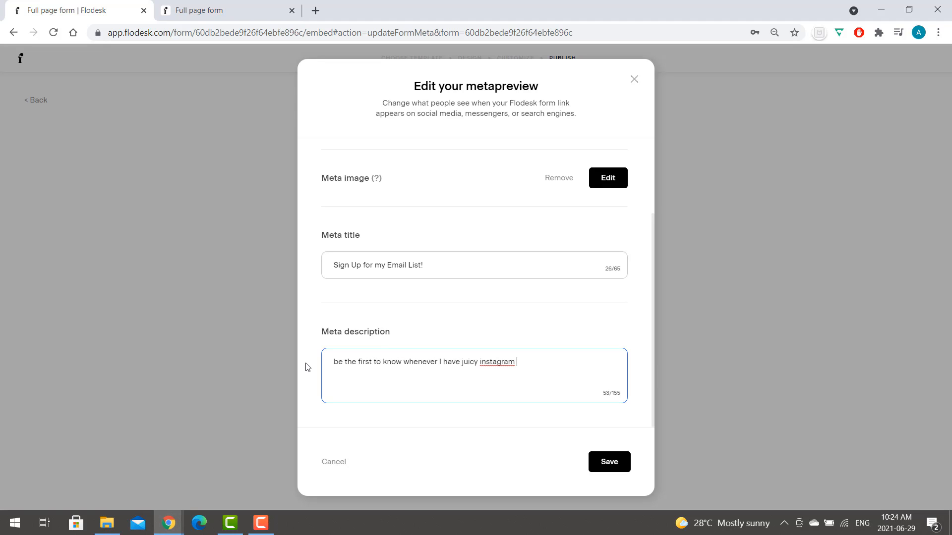
pyautogui.write('advice to share')
pyautogui.click(480, 362)
pyautogui.press('Delete')
pyautogui.write('I')
pyautogui.click(600, 462)
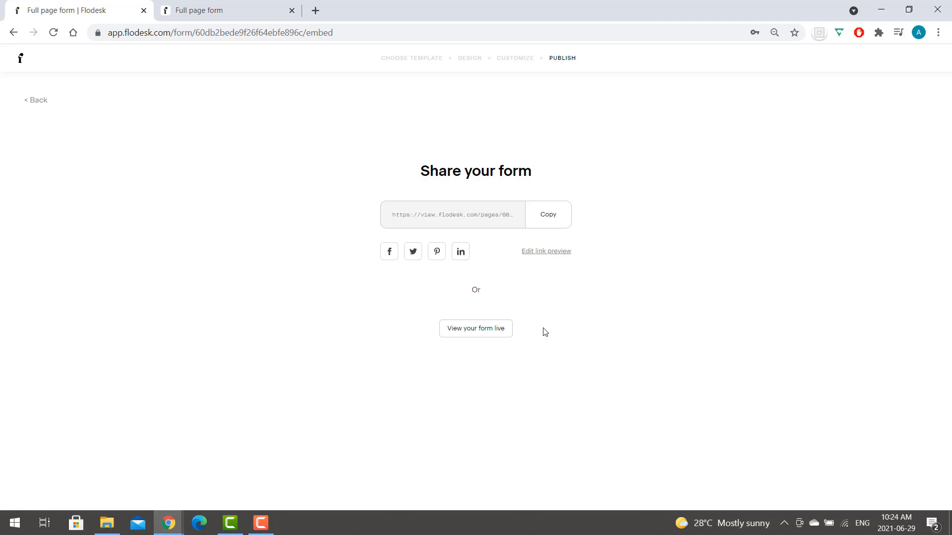
# Copy the form's share link, check the live form in its browser tab and return to the sharing page.
pyautogui.click(545, 227)
pyautogui.click(230, 13)
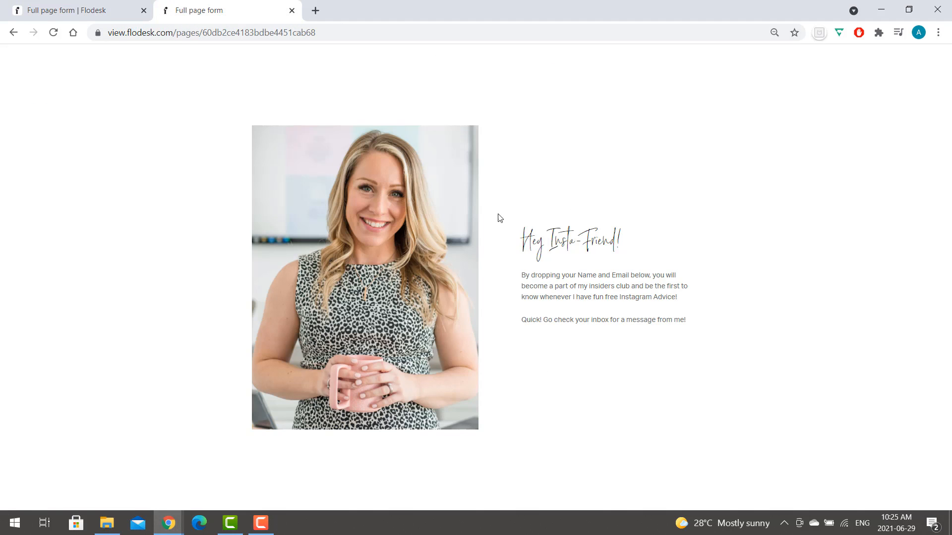
pyautogui.click(113, 10)
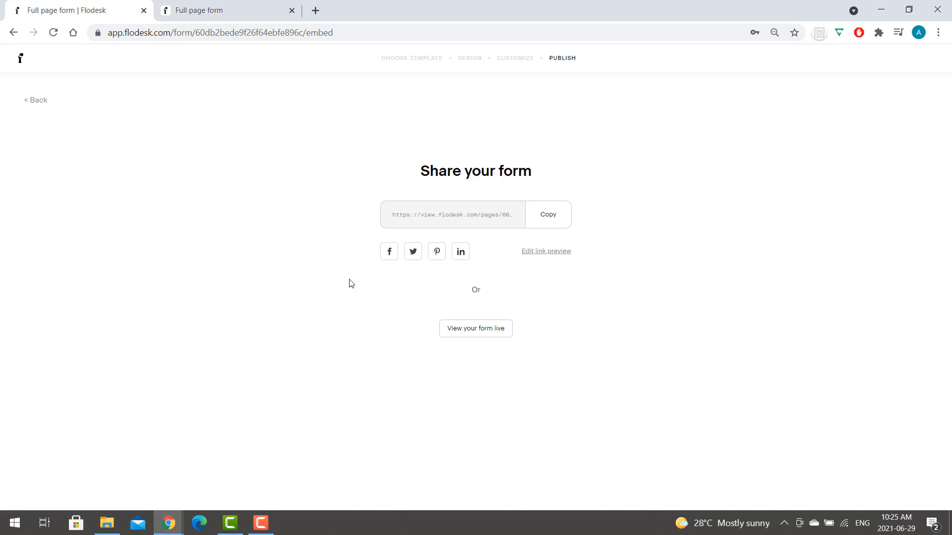
# Leave the form builder and check the "Opt in from Instagram!" segment in the audience's segments overview.
pyautogui.click(20, 59)
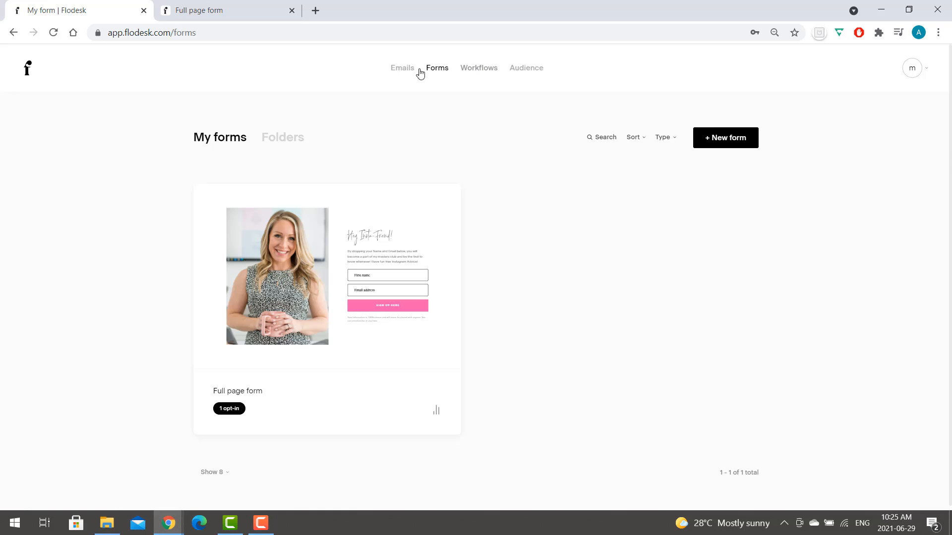
pyautogui.click(512, 71)
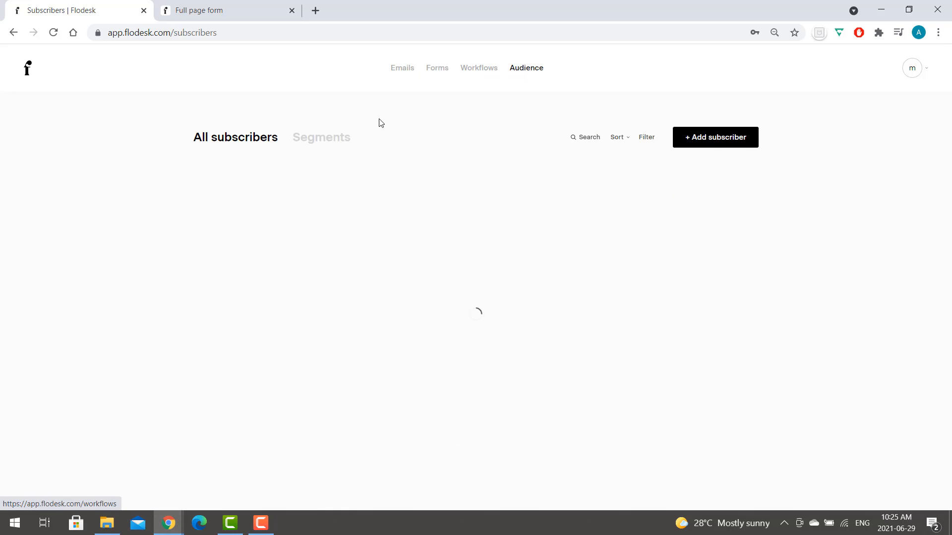
pyautogui.click(345, 141)
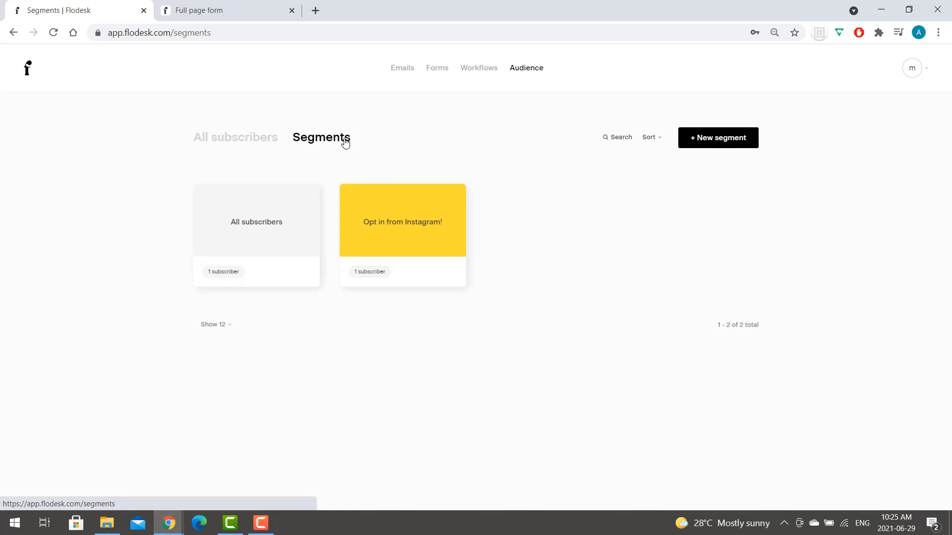
pyautogui.moveTo(431, 261)
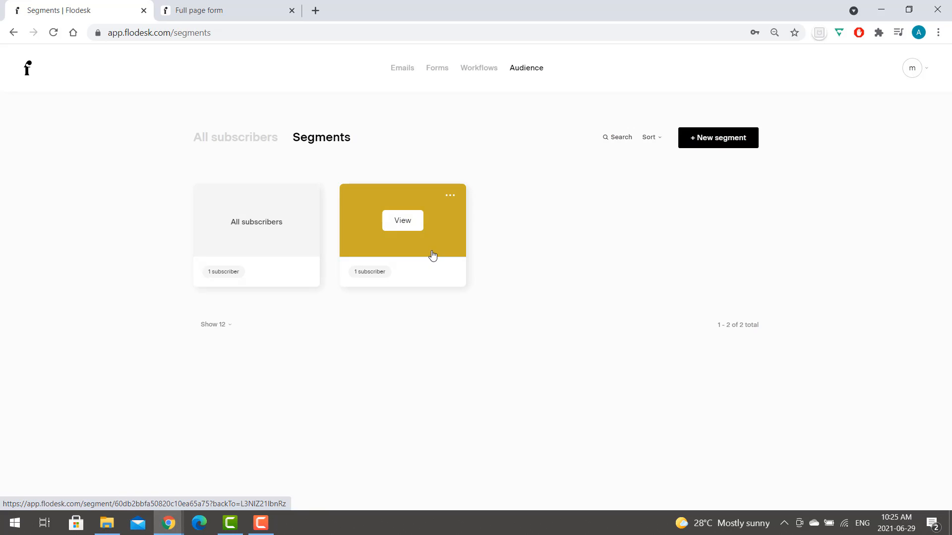
# Rename the full page form in My forms as "Opt in from Instagram".
pyautogui.click(439, 73)
pyautogui.moveTo(251, 288)
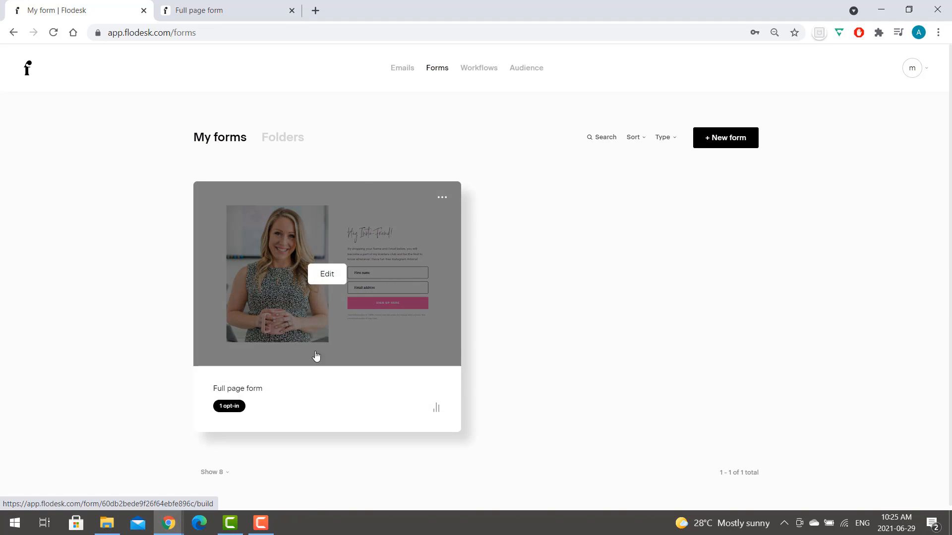
pyautogui.click(257, 393)
pyautogui.press('BackSpace')
pyautogui.press('BackSpace')
pyautogui.press('BackSpace')
pyautogui.press('BackSpace')
pyautogui.press('BackSpace')
pyautogui.press('BackSpace')
pyautogui.press('BackSpace')
pyautogui.press('BackSpace')
pyautogui.press('BackSpace')
pyautogui.press('BackSpace')
pyautogui.press('BackSpace')
pyautogui.press('BackSpace')
pyautogui.press('BackSpace')
pyautogui.press('BackSpace')
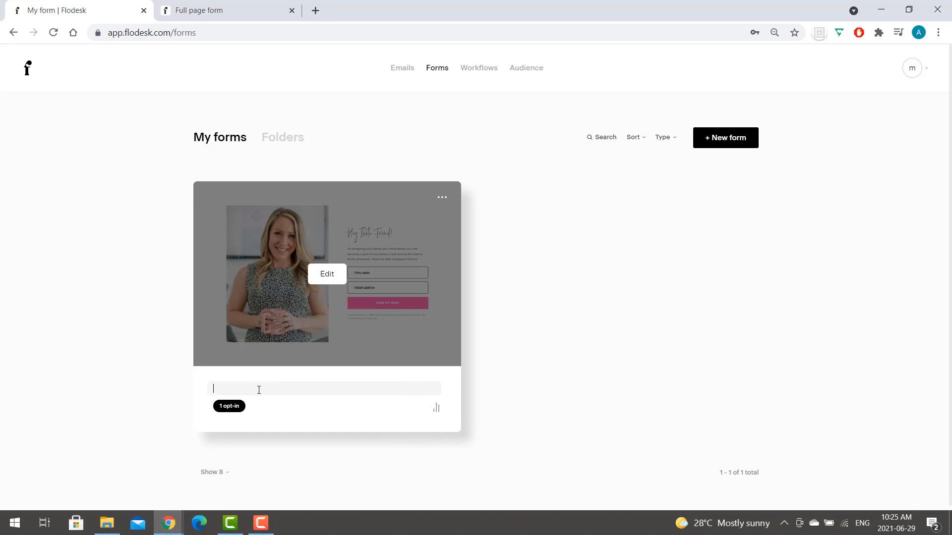
pyautogui.write('Opt in from Instagram')
pyautogui.click(504, 292)
# Review the form's segment assignment and save it with the "Opt in from Instagram!" segment.
pyautogui.moveTo(340, 244)
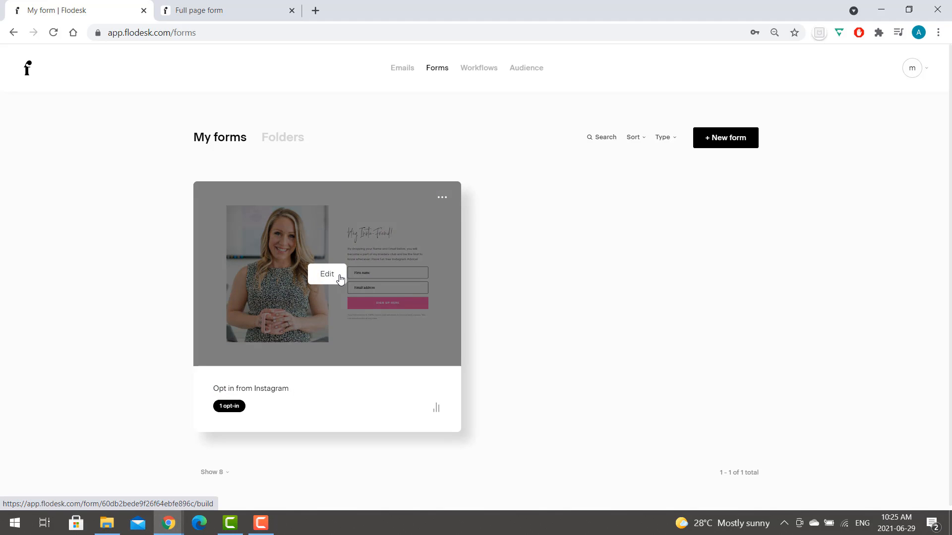
pyautogui.click(442, 197)
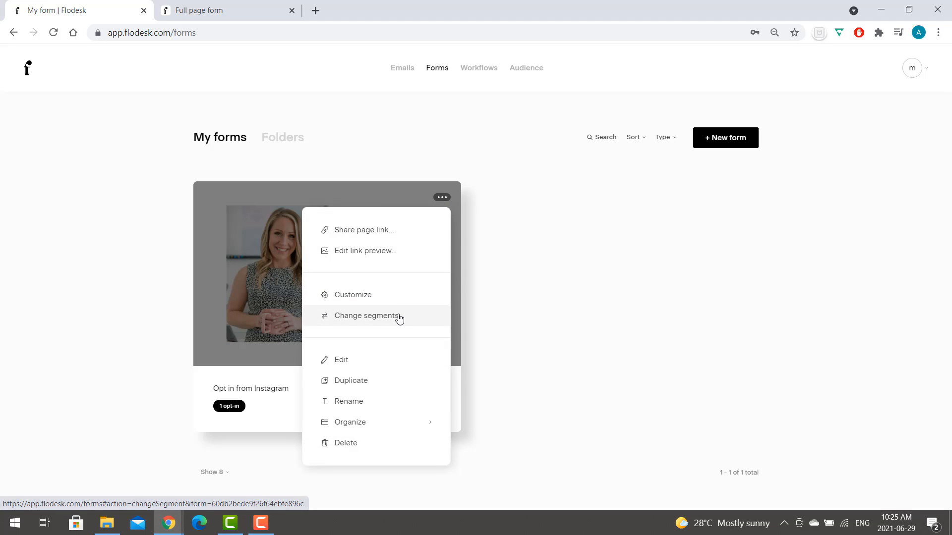
pyautogui.click(399, 317)
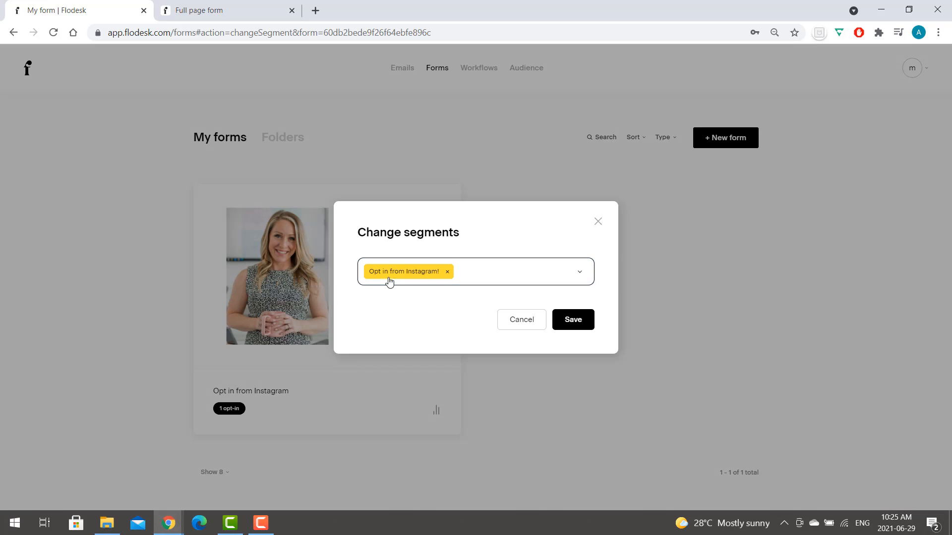
pyautogui.click(565, 322)
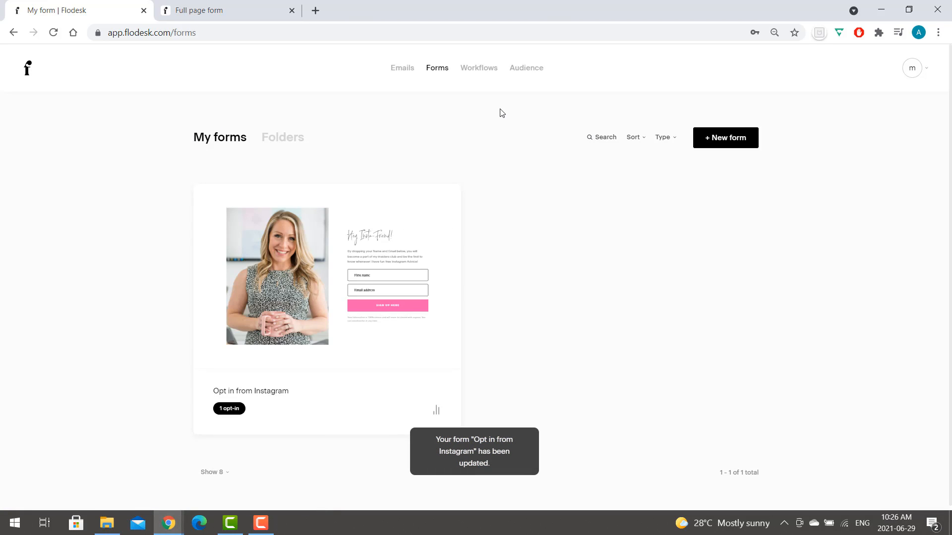
# Create a new workflow from scratch named "Opt in from Instagram welcome sequence".
pyautogui.click(478, 73)
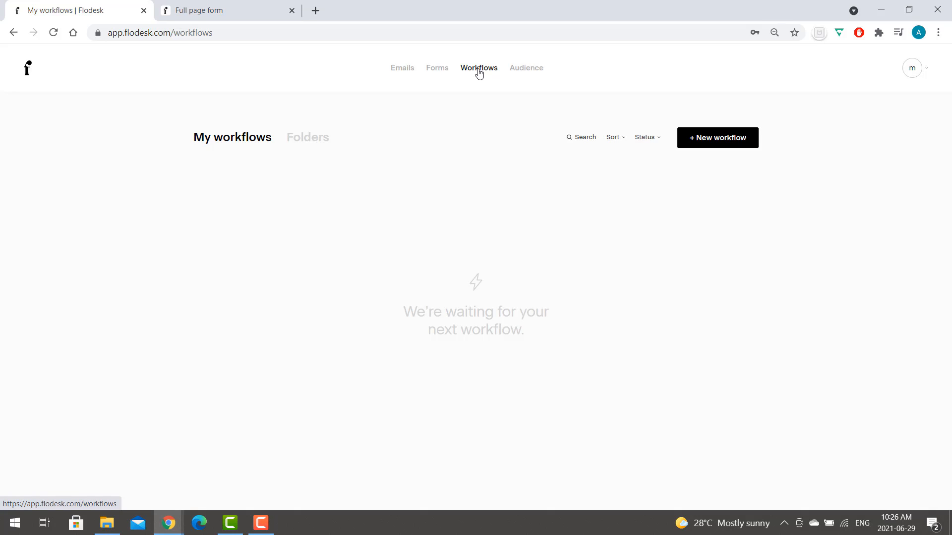
pyautogui.click(699, 138)
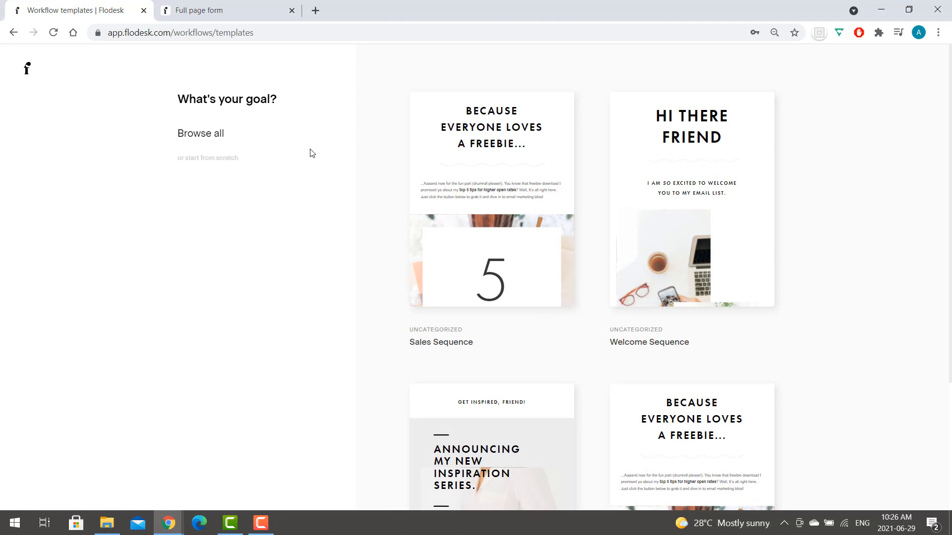
pyautogui.click(227, 163)
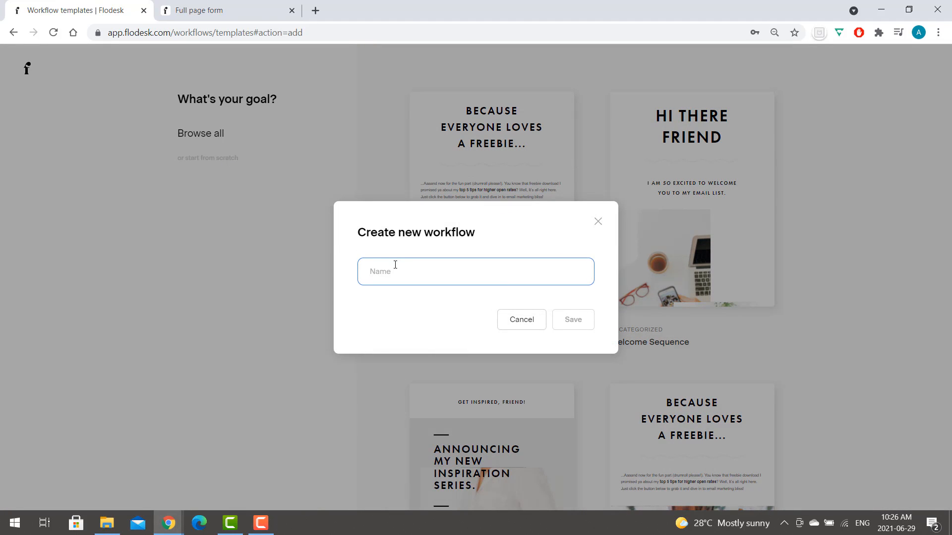
pyautogui.write('Opt')
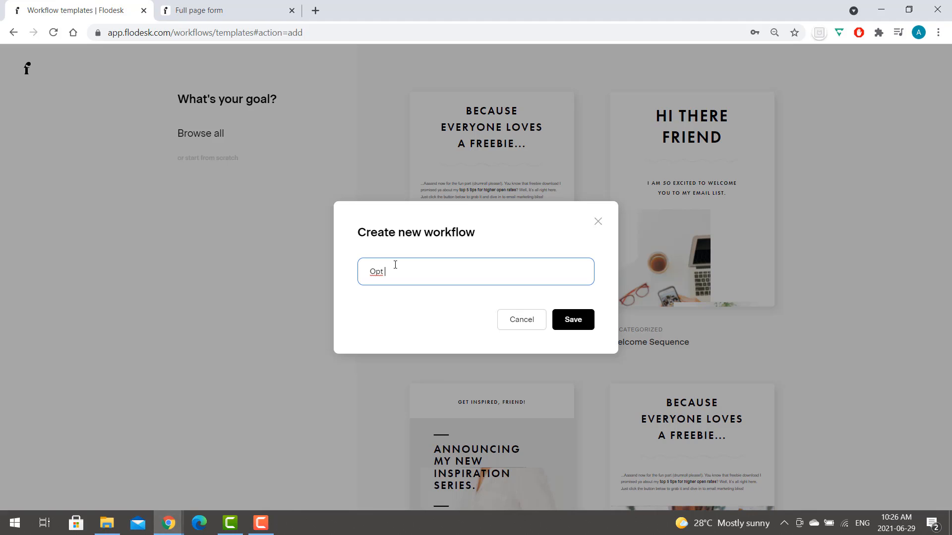
pyautogui.write('from Instagram welcome sequence')
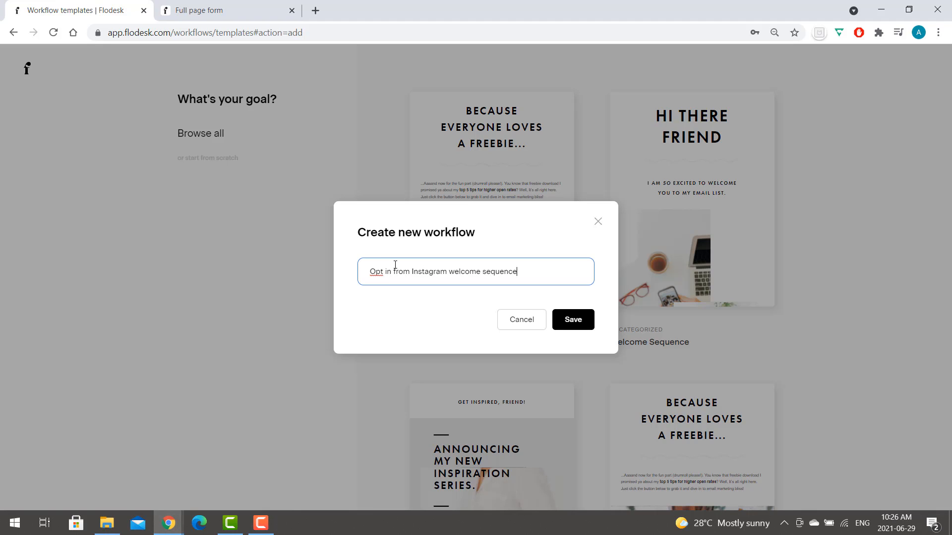
pyautogui.press('Return')
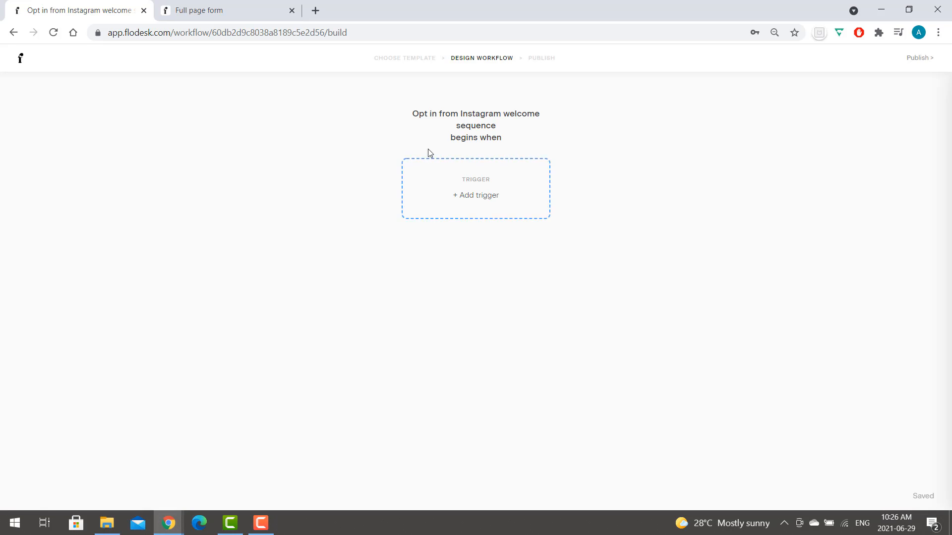
# Set the workflow's trigger to begin when a subscriber is added to the "Opt in from Instagram!" segment.
pyautogui.click(471, 216)
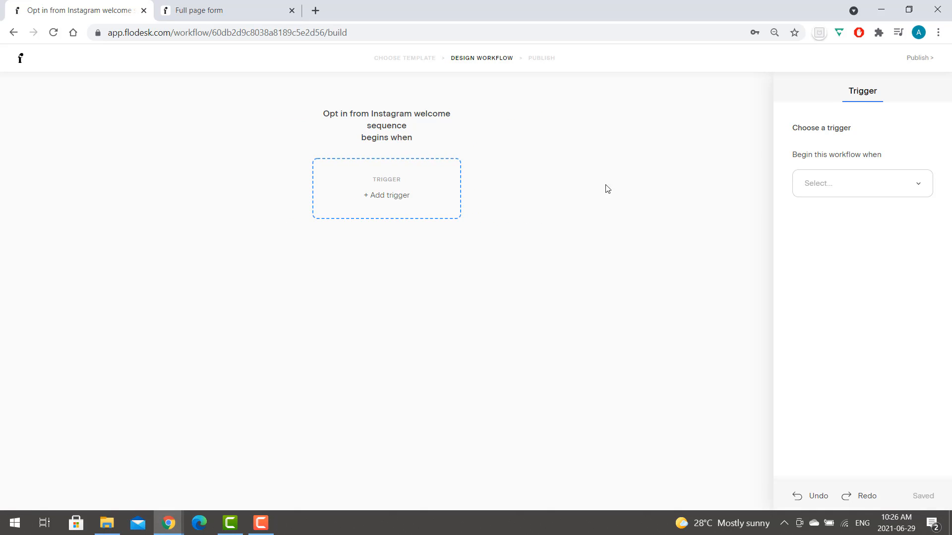
pyautogui.click(829, 184)
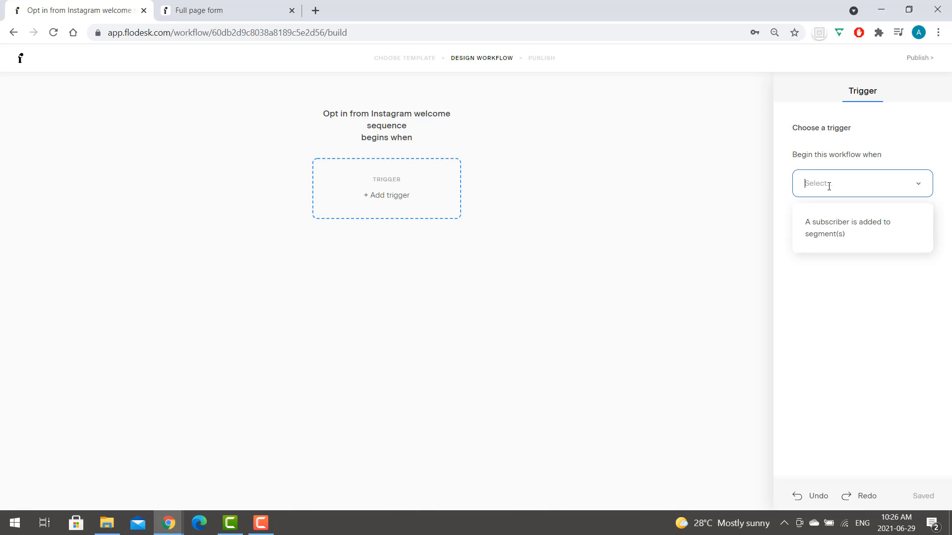
pyautogui.click(834, 230)
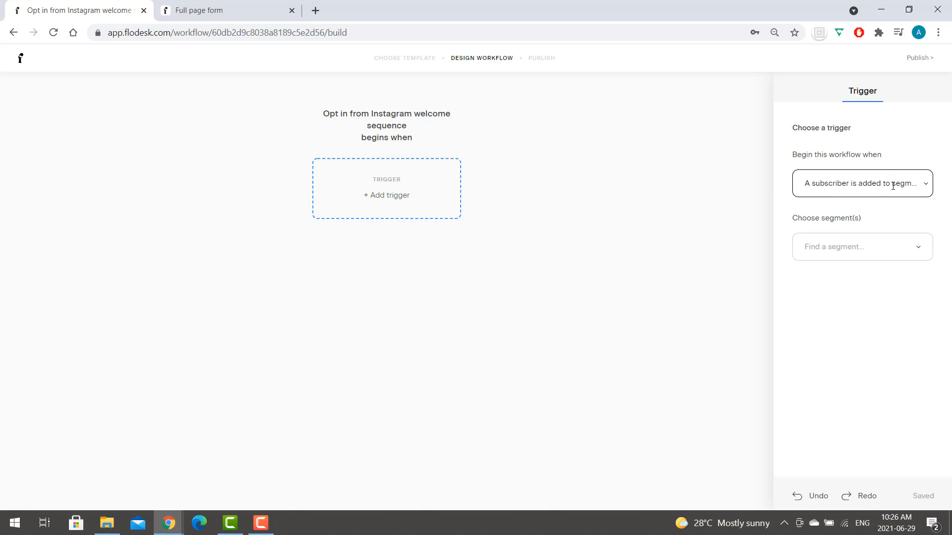
pyautogui.click(869, 248)
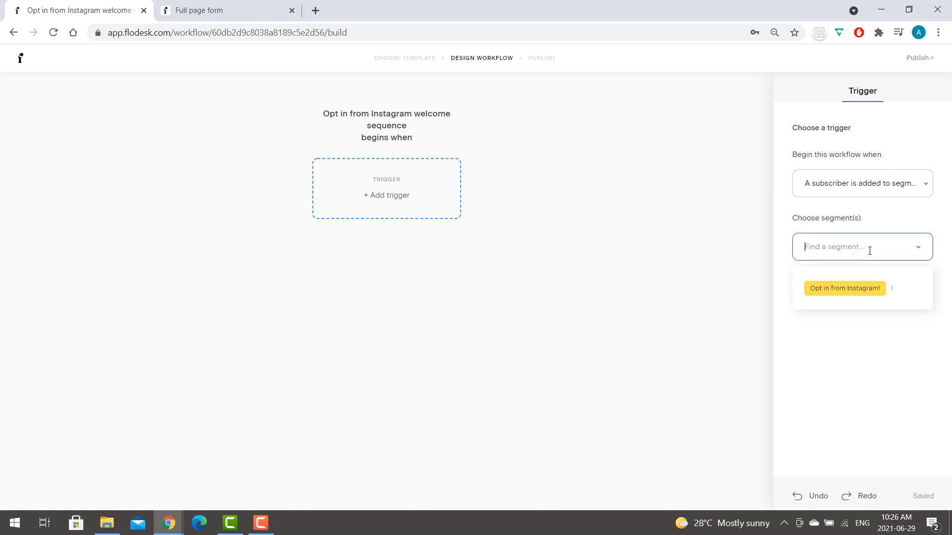
pyautogui.click(845, 289)
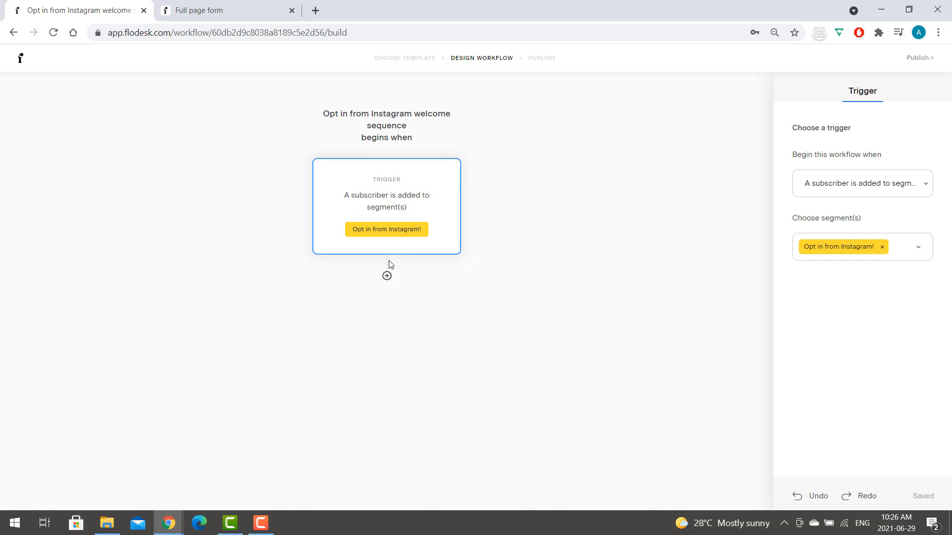
# Add a Send email step below the trigger and start creating a new email for it.
pyautogui.click(387, 276)
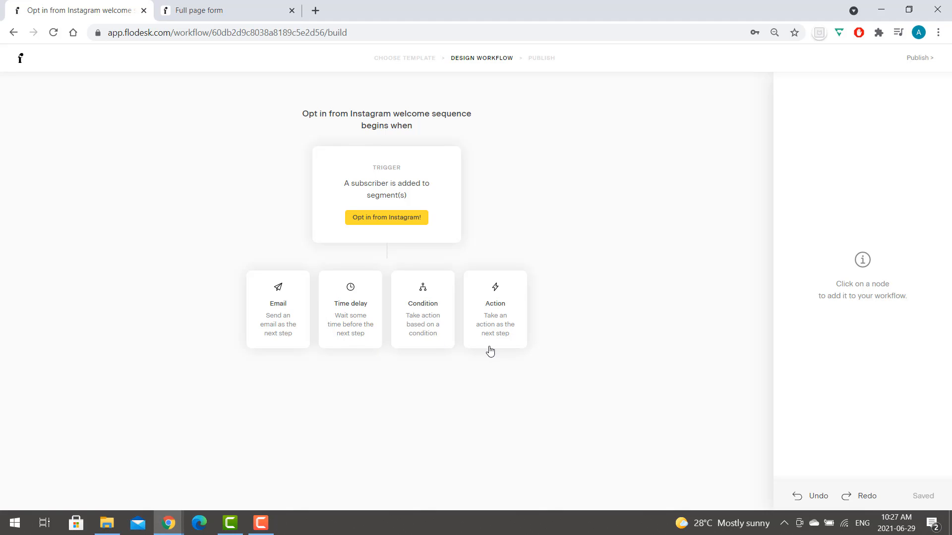
pyautogui.click(267, 345)
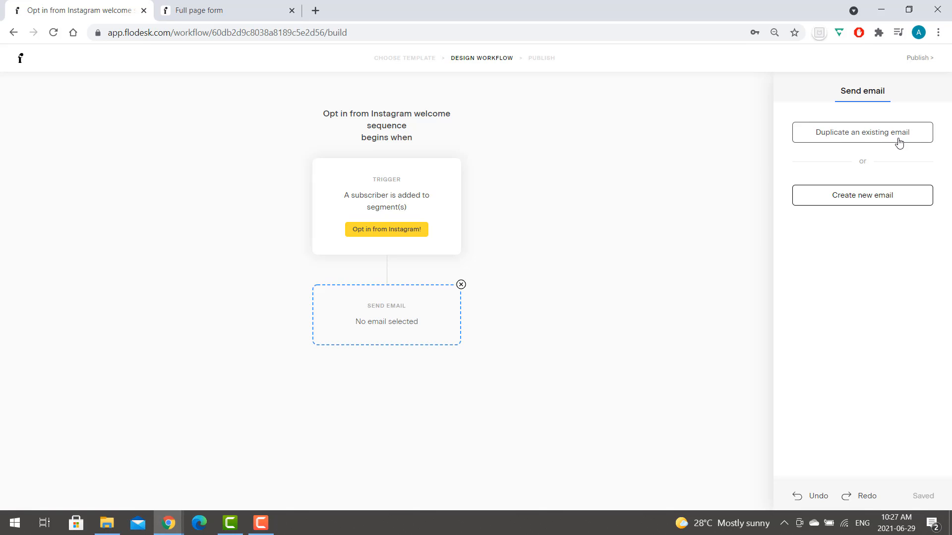
pyautogui.click(885, 201)
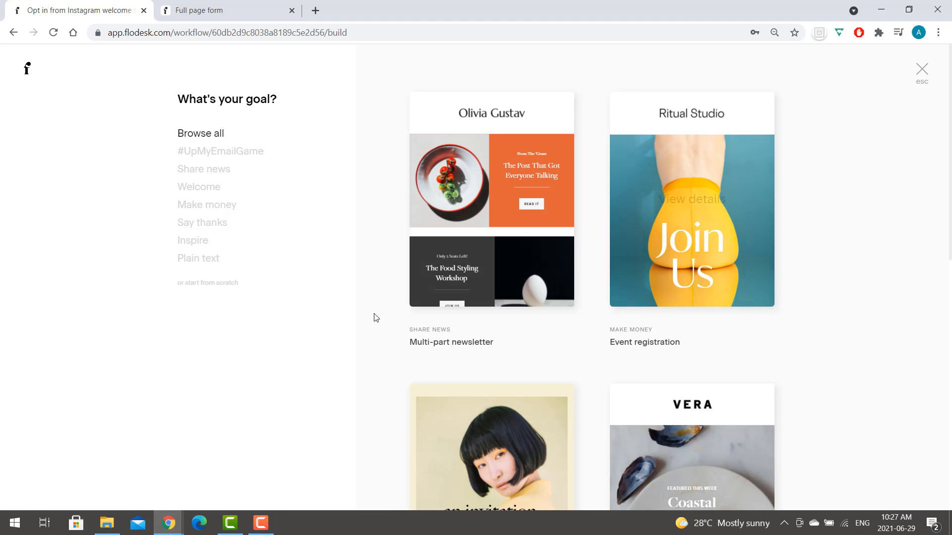
# Browse the email template categories and start customizing the plain-text "Proactive client communication" template.
pyautogui.click(228, 157)
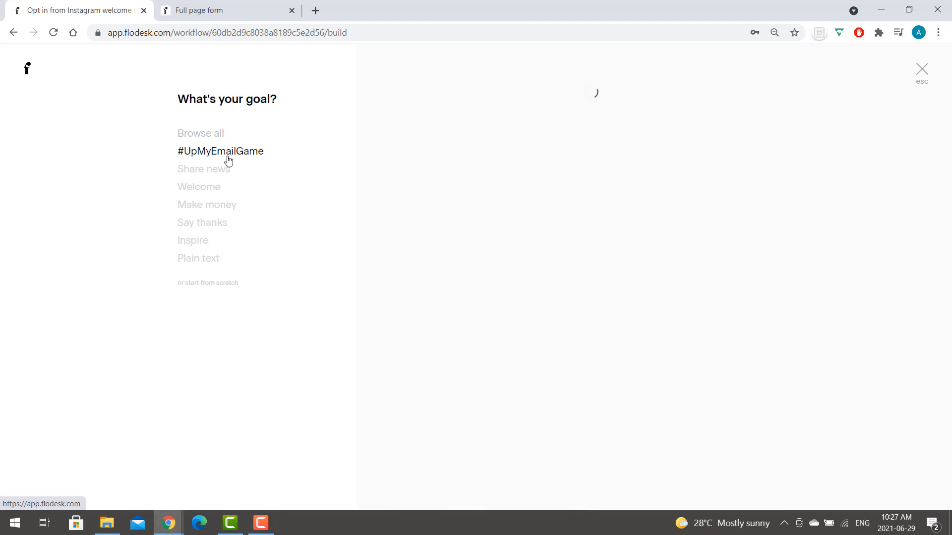
pyautogui.click(224, 173)
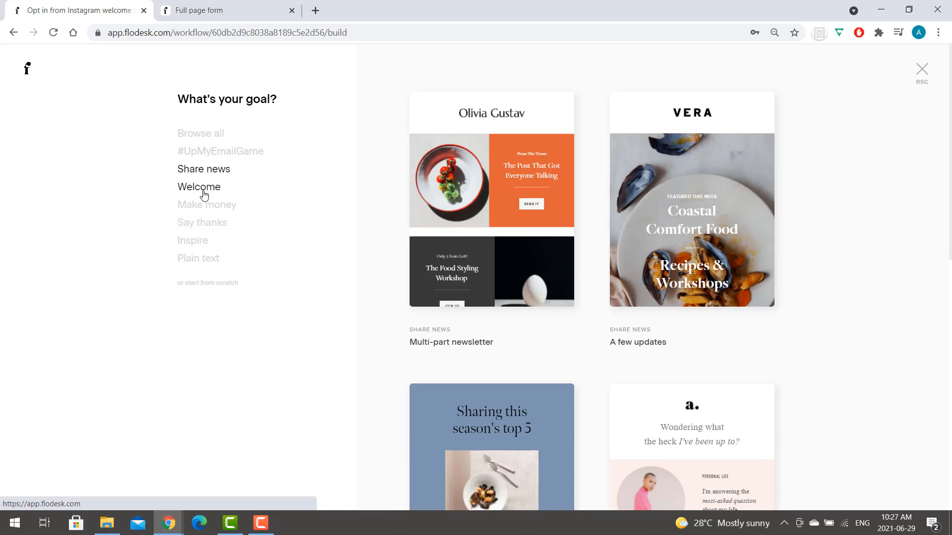
pyautogui.click(203, 194)
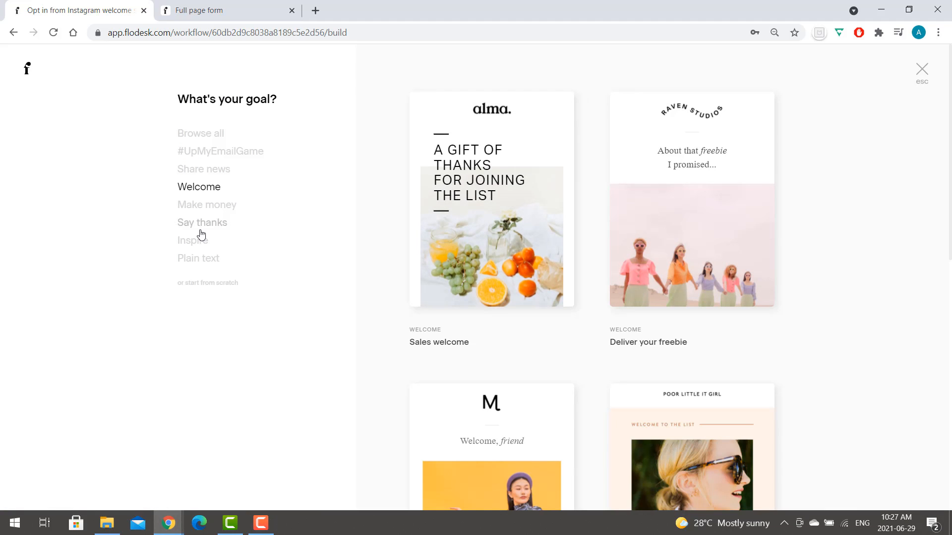
pyautogui.click(191, 264)
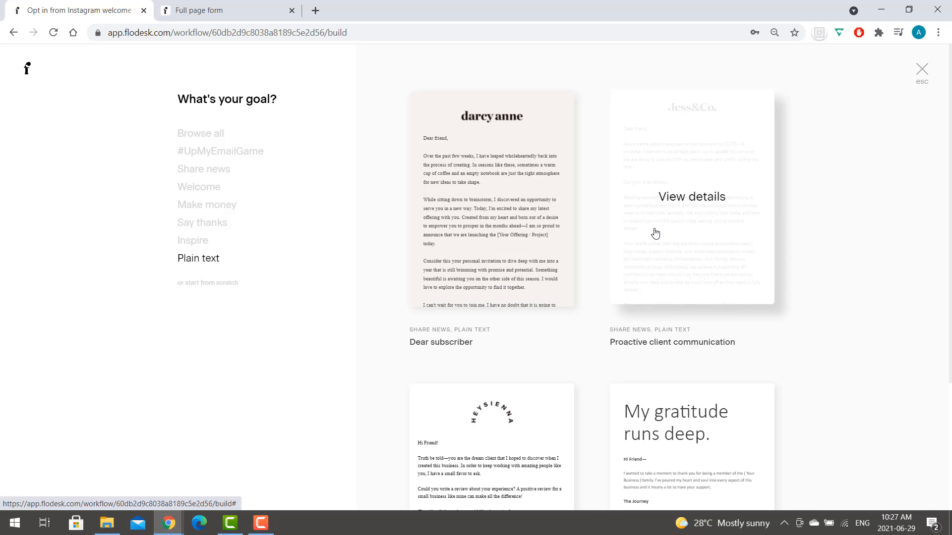
pyautogui.click(655, 233)
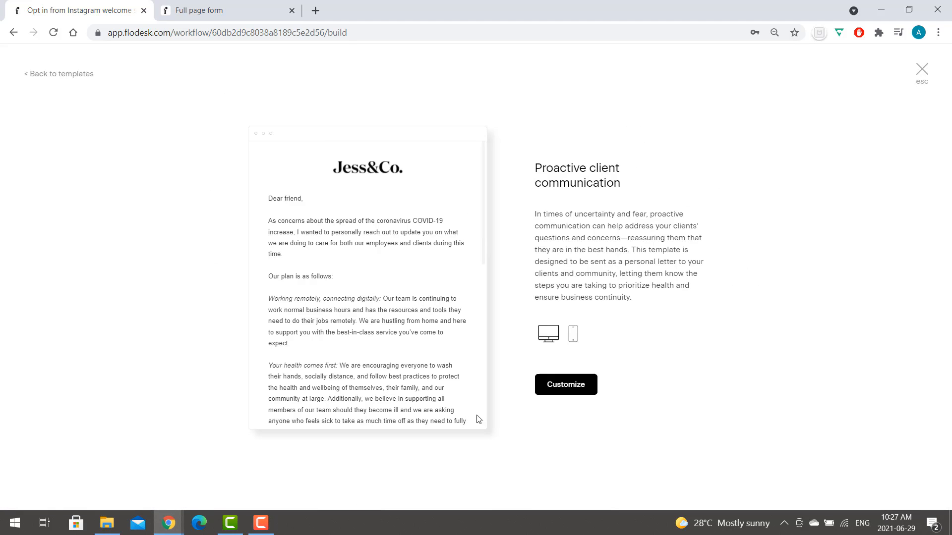
pyautogui.click(577, 390)
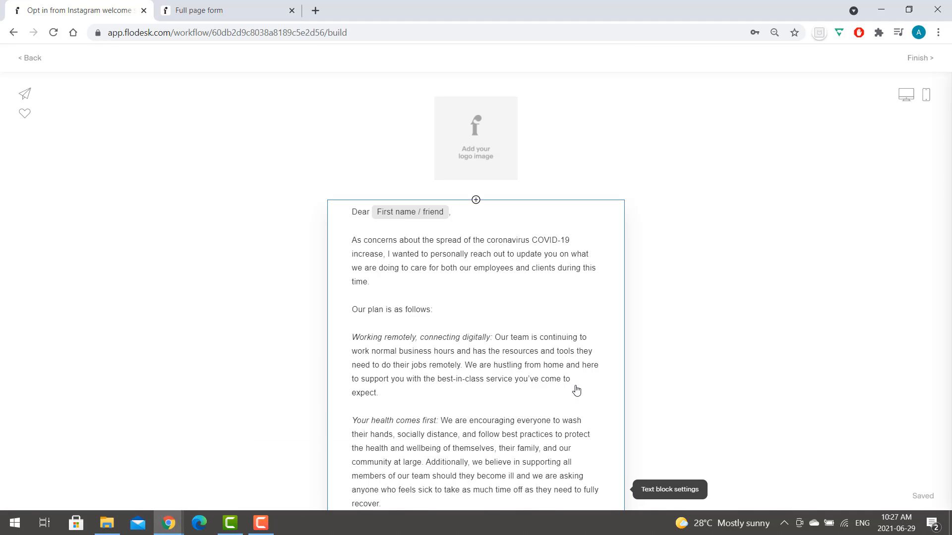
# Replace all body text below the greeting with "Write your message!".
pyautogui.click(492, 143)
pyautogui.click(562, 180)
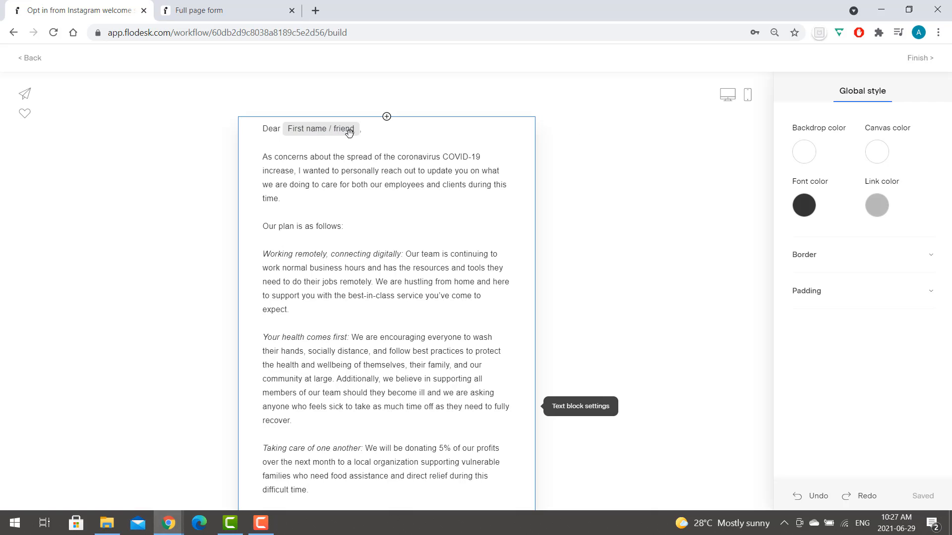
pyautogui.click(384, 241)
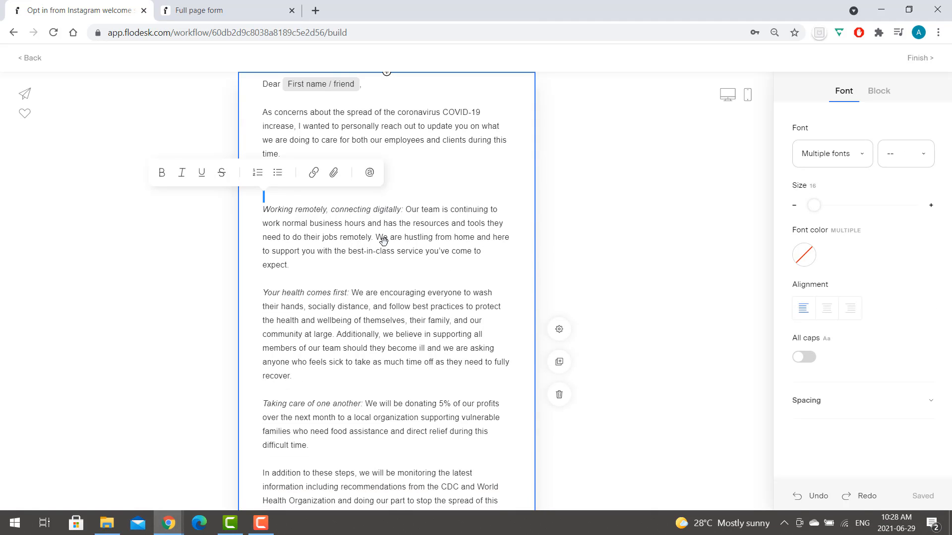
pyautogui.click(471, 349)
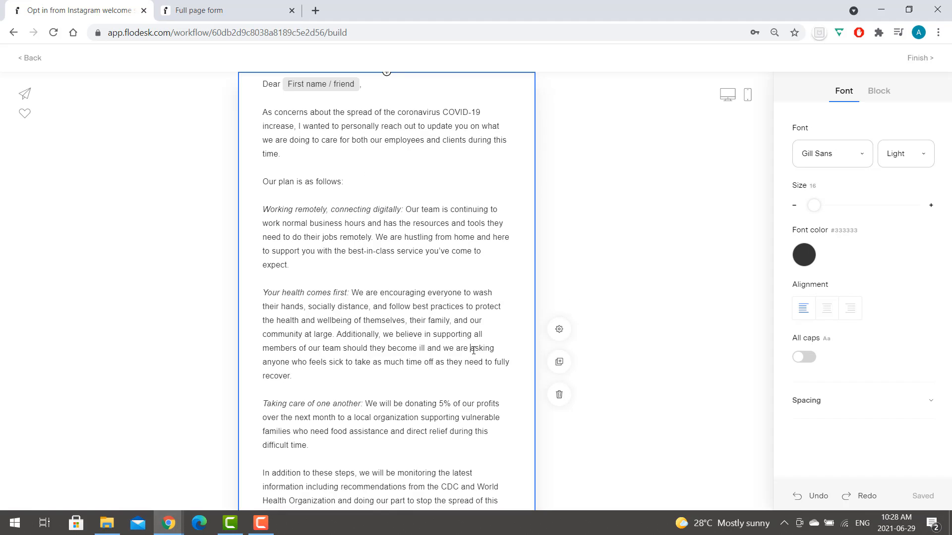
pyautogui.hotkey('ctrl', 'a')
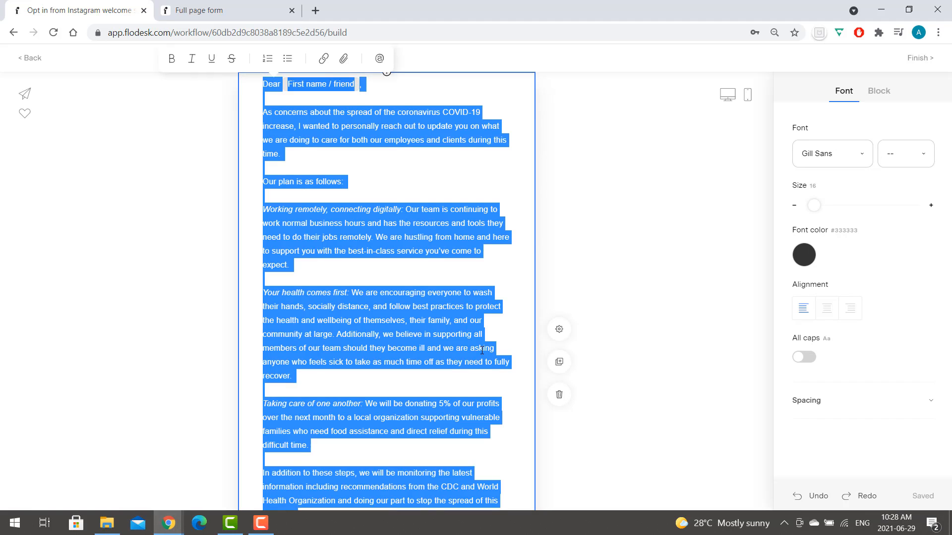
pyautogui.click(403, 328)
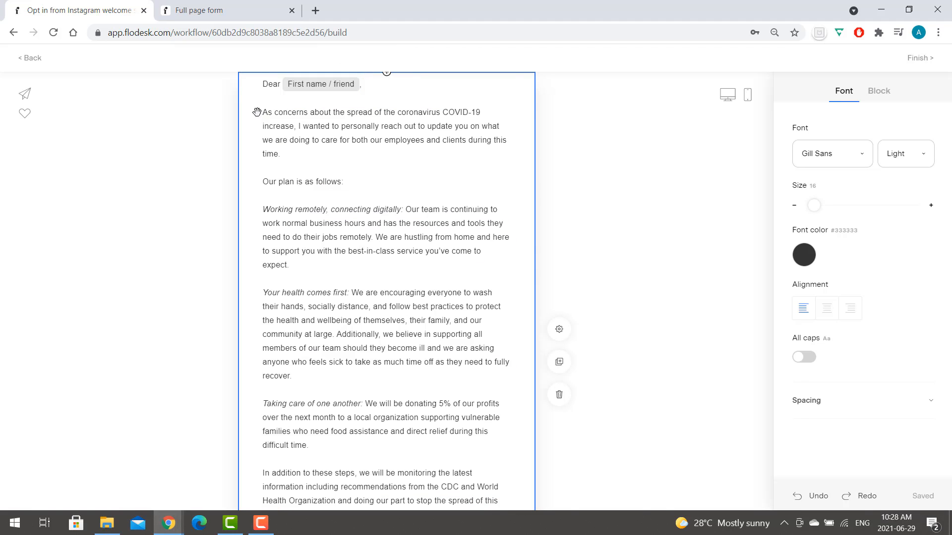
pyautogui.moveTo(263, 112); pyautogui.dragTo(450, 299)
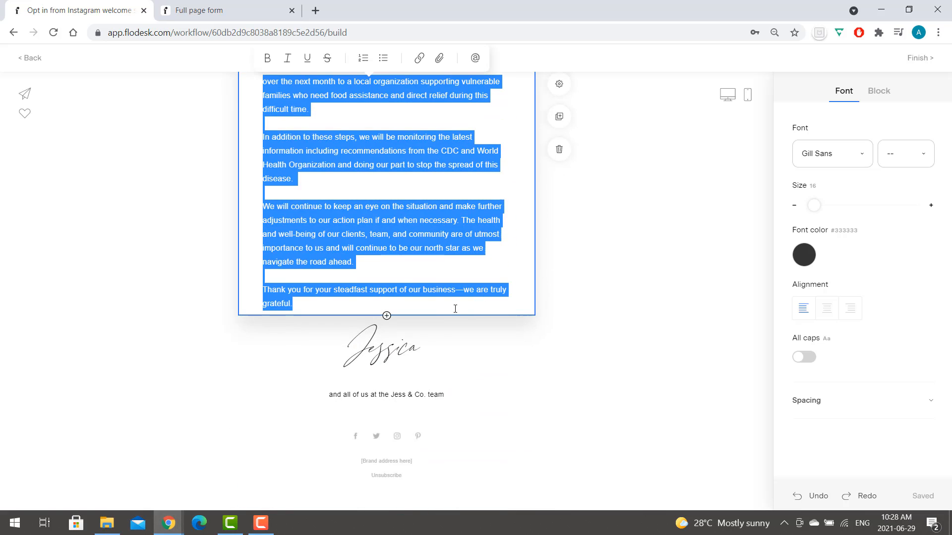
pyautogui.press('BackSpace')
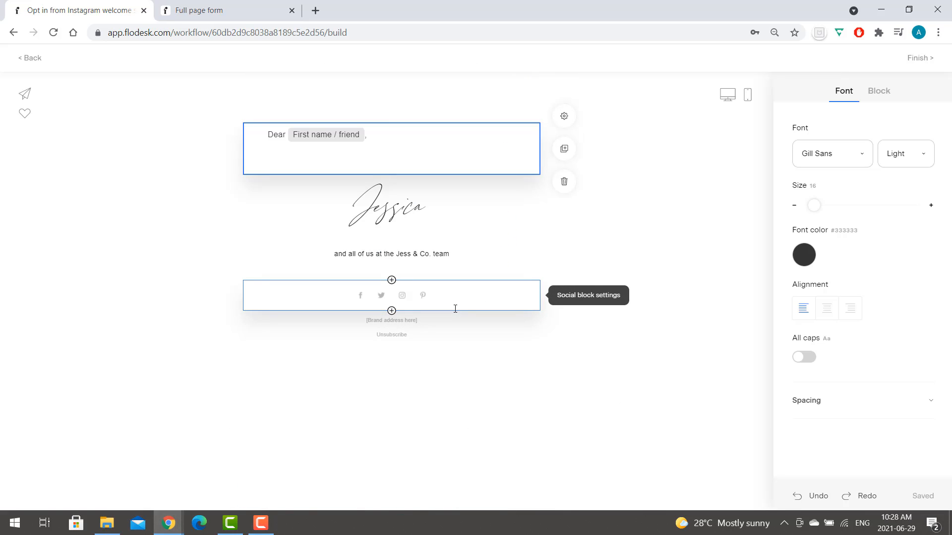
pyautogui.write('Write your message!')
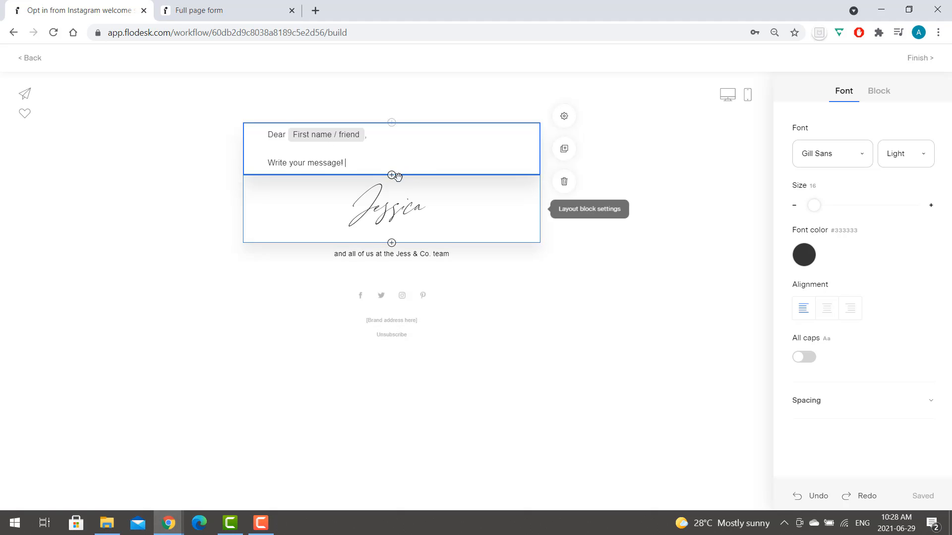
# Add a button block below the message, view its web-address and file-attachment link options, and finish the email design.
pyautogui.click(392, 175)
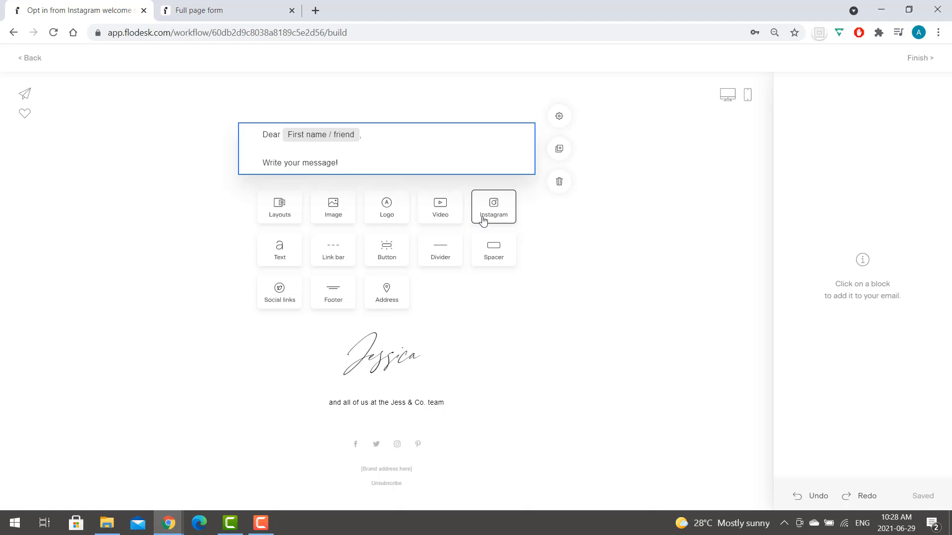
pyautogui.click(402, 243)
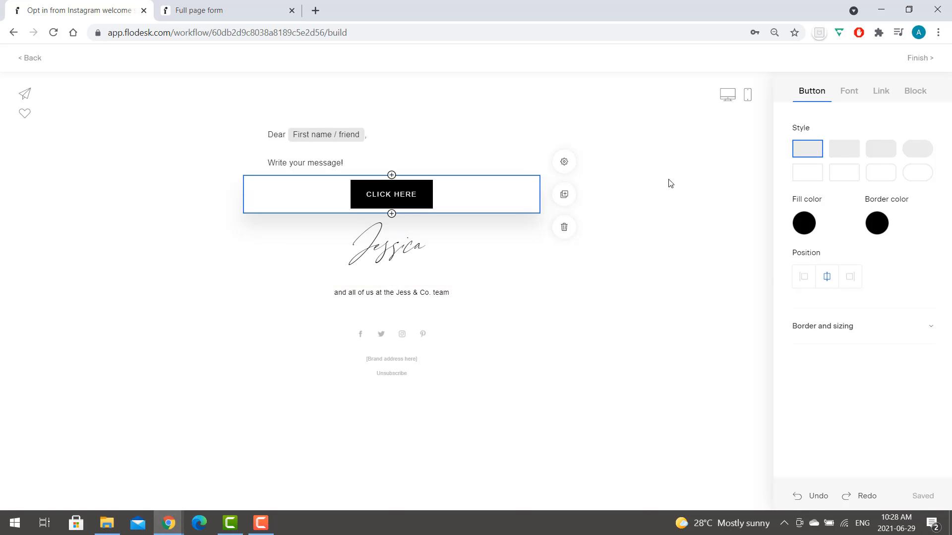
pyautogui.click(887, 95)
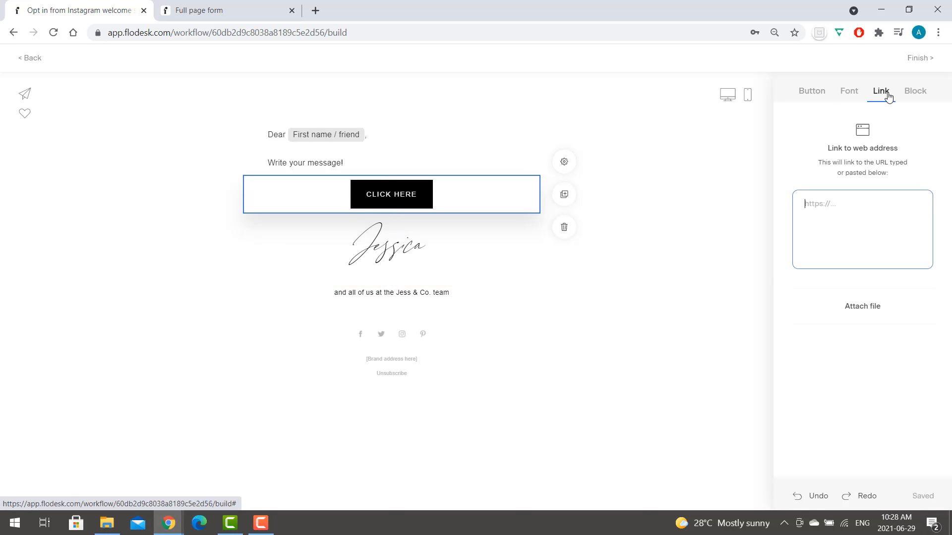
pyautogui.click(860, 307)
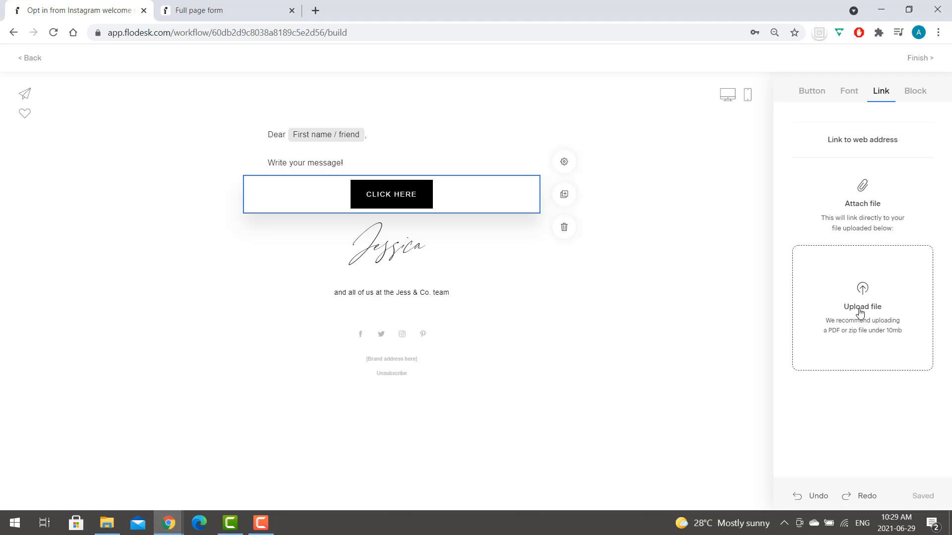
pyautogui.click(557, 304)
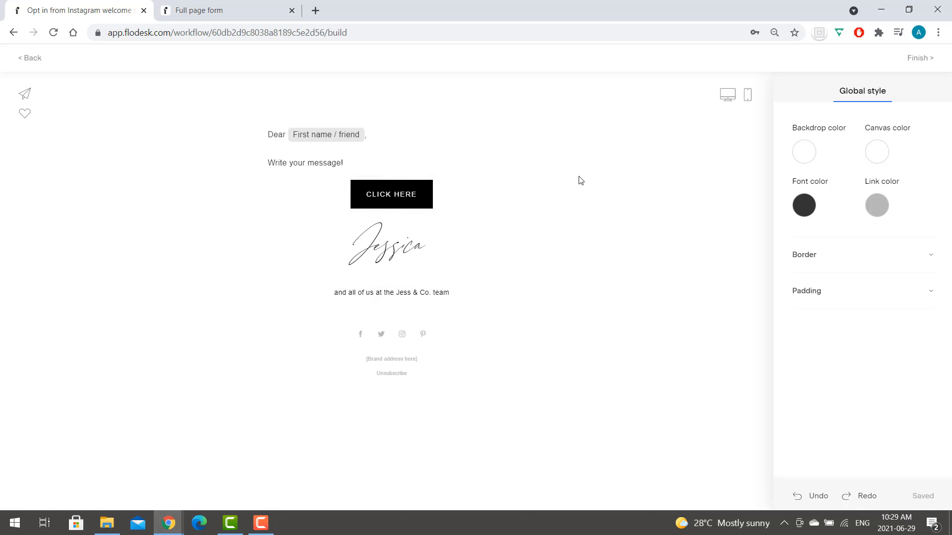
pyautogui.click(917, 60)
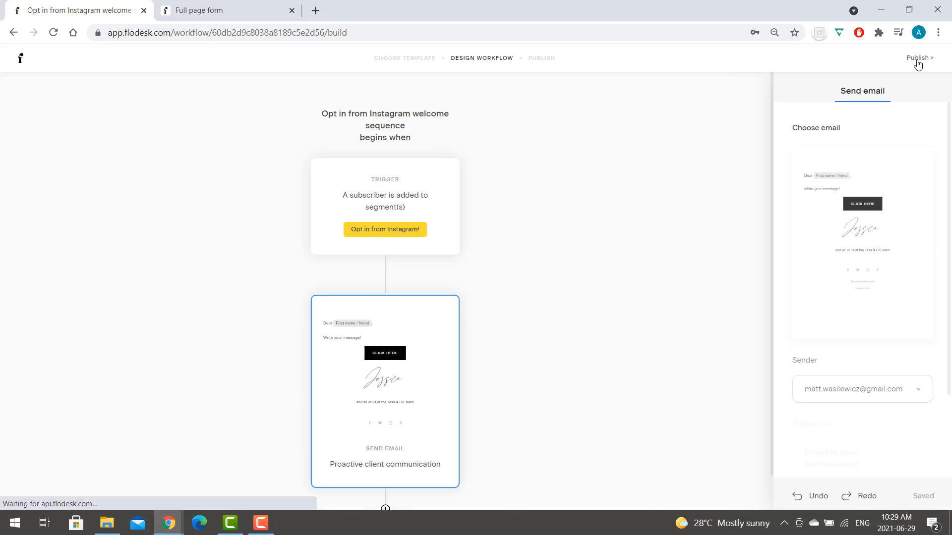
# Add a 1-day time delay after the email step and try to publish the workflow.
pyautogui.scroll(-1, 629, 234)
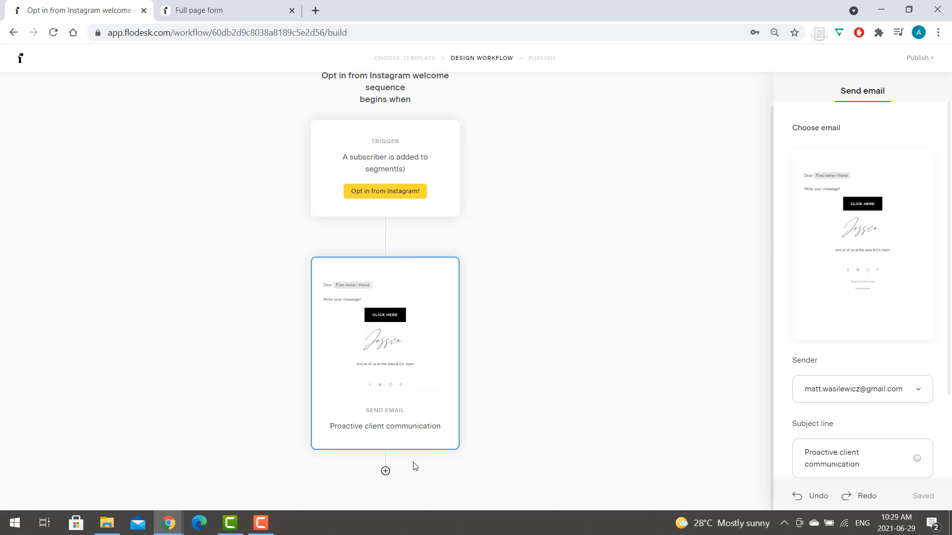
pyautogui.click(385, 471)
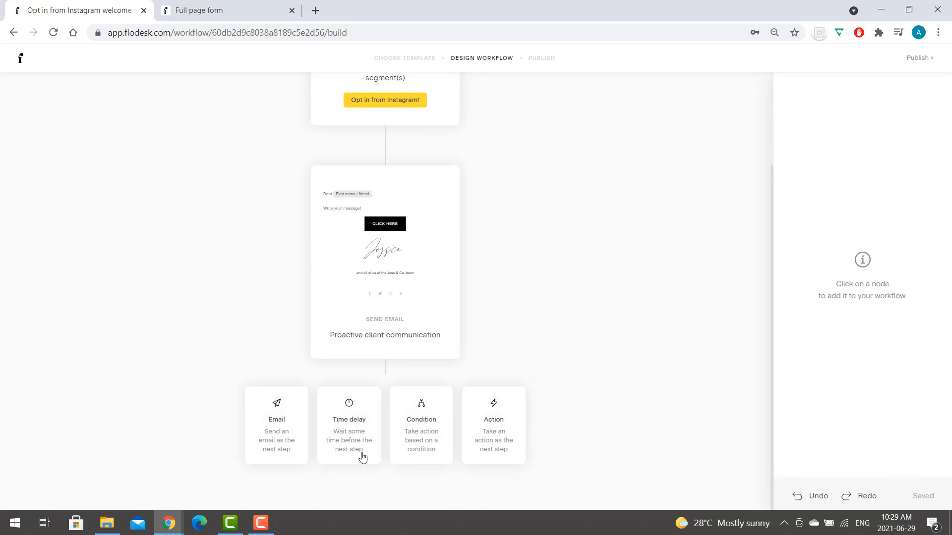
pyautogui.click(361, 454)
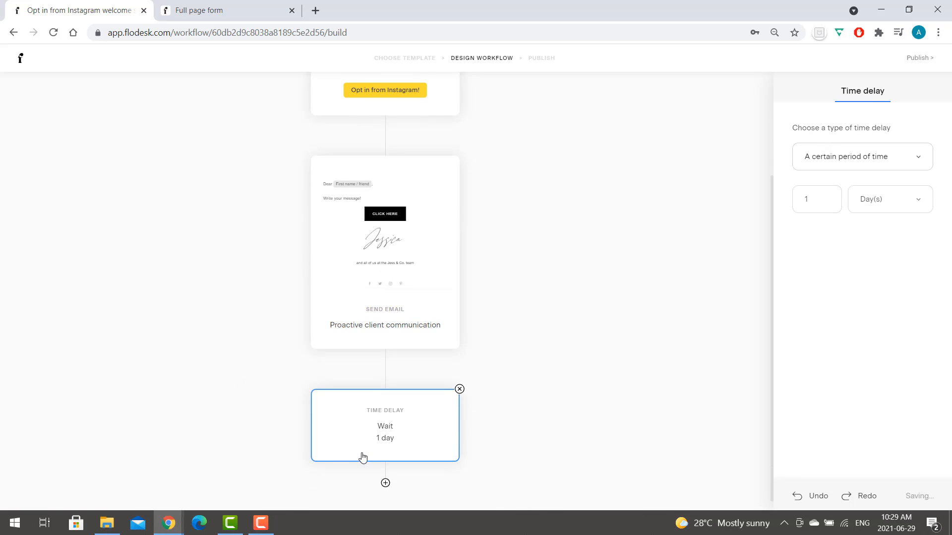
pyautogui.click(385, 483)
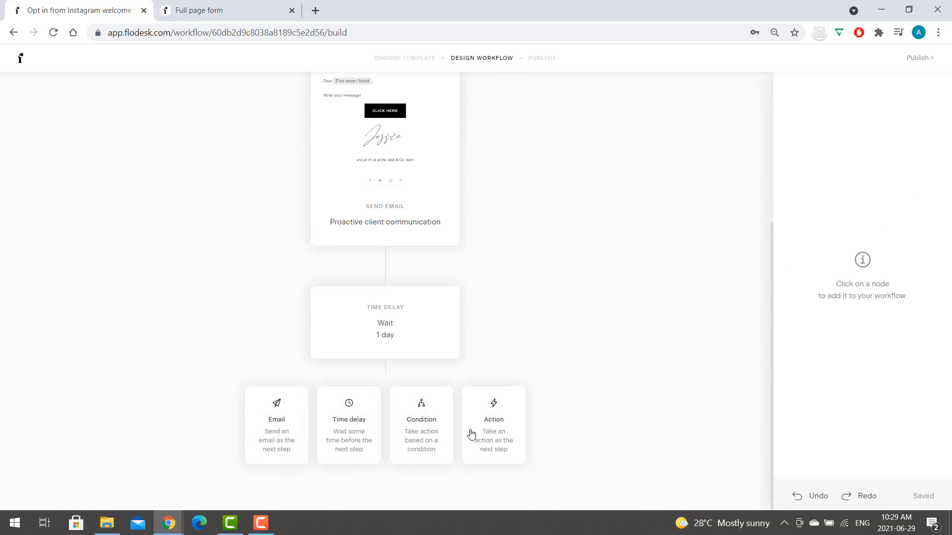
pyautogui.click(589, 420)
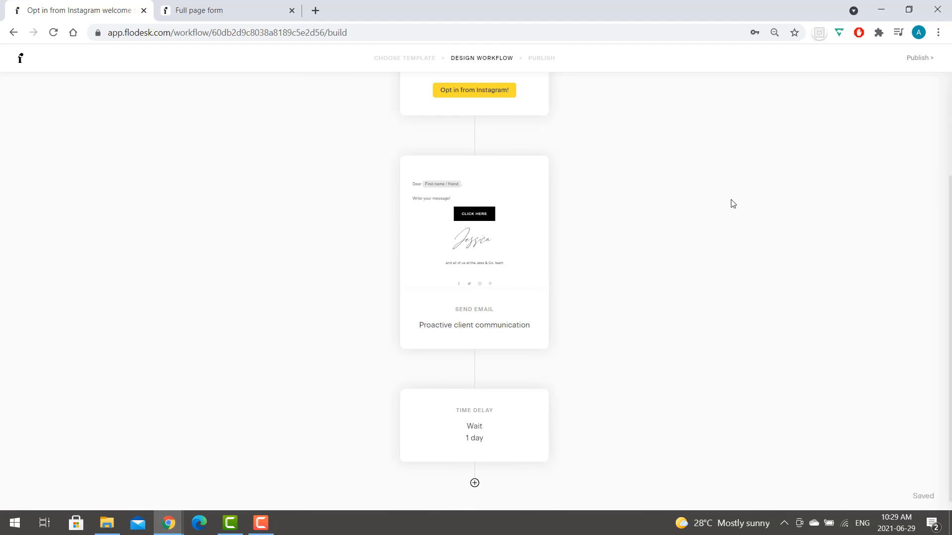
pyautogui.click(911, 64)
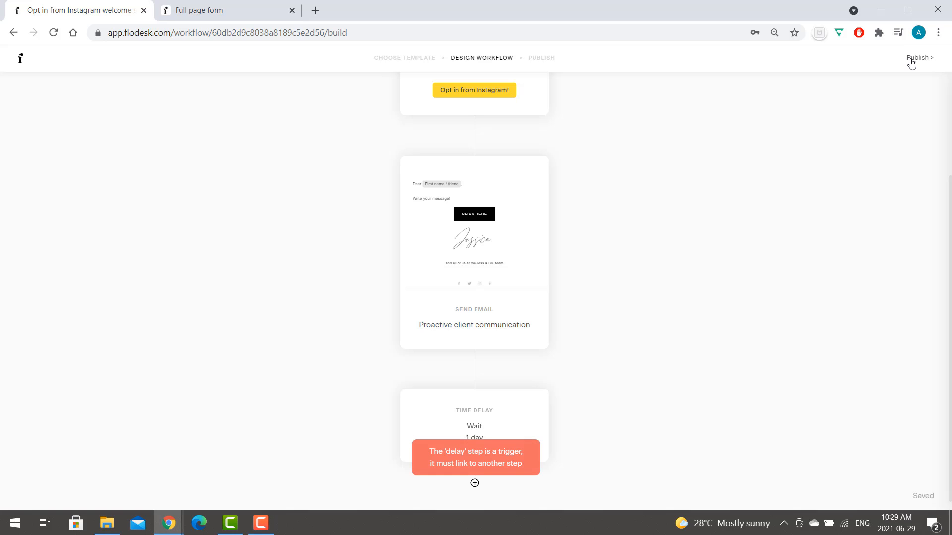
# Delete the time delay step and publish the "Opt in from Instagram welcome sequence" workflow.
pyautogui.click(504, 399)
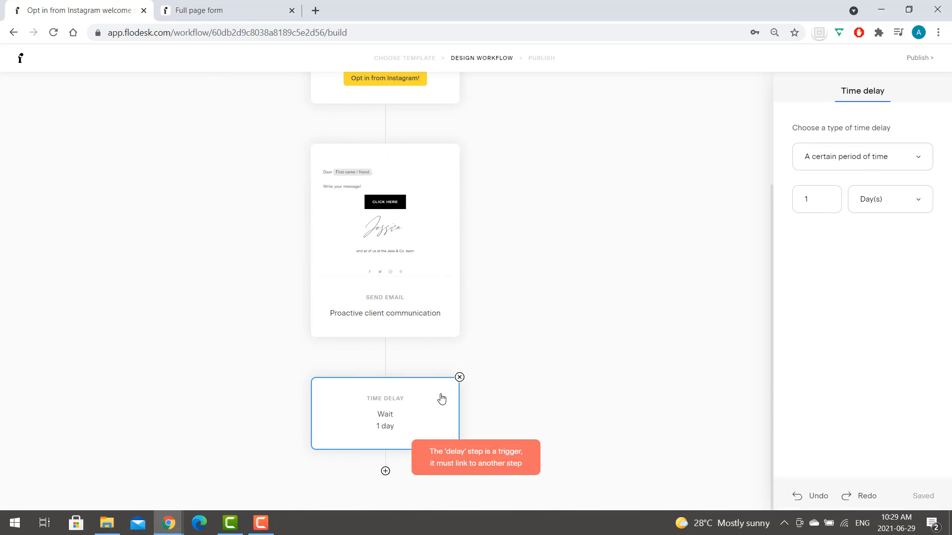
pyautogui.click(460, 381)
pyautogui.click(551, 305)
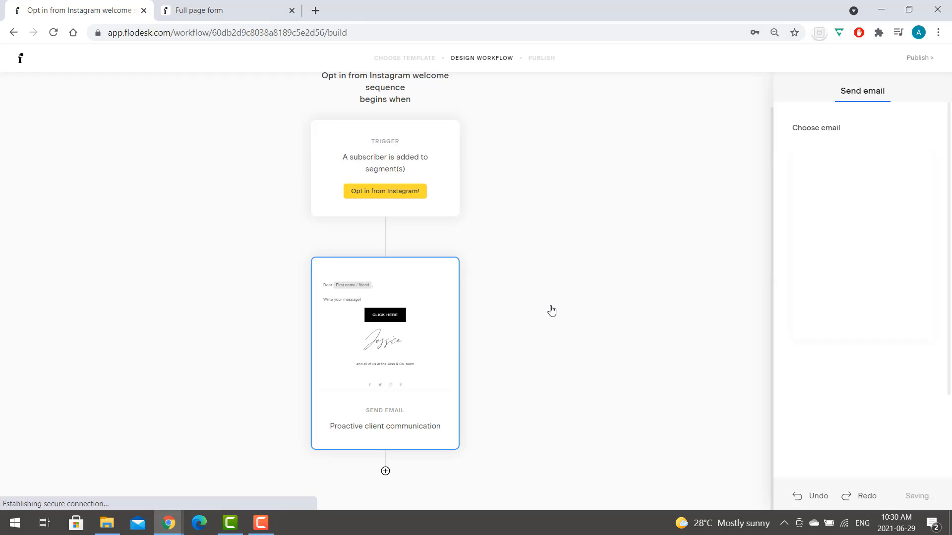
pyautogui.click(915, 59)
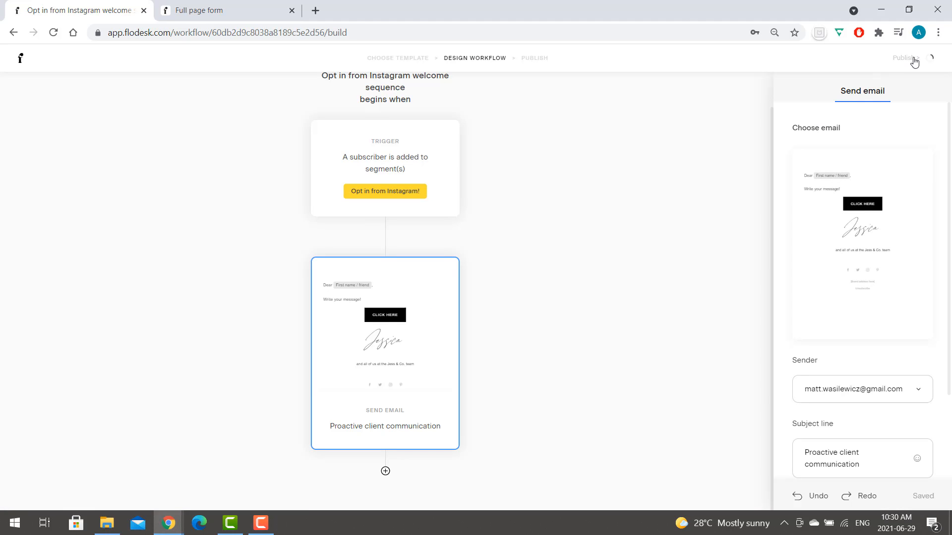
pyautogui.click(449, 276)
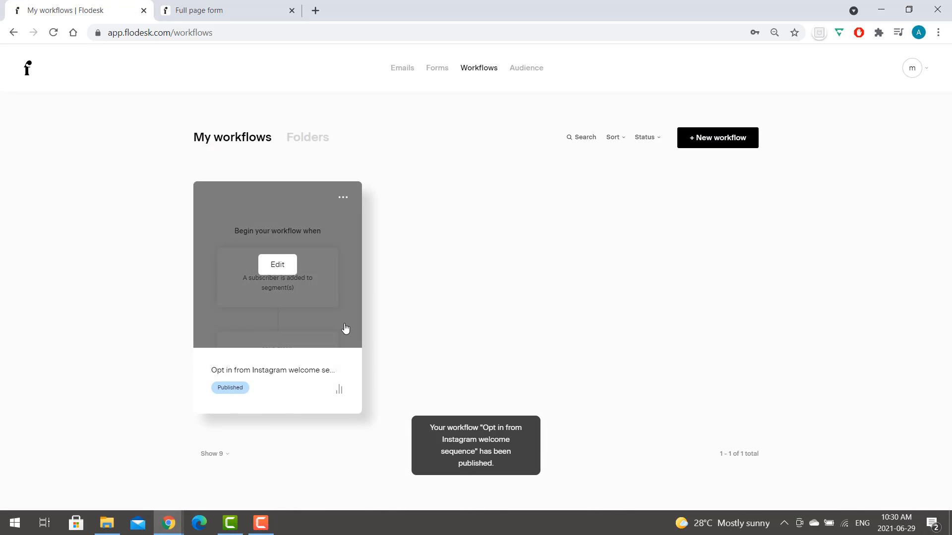
# View the published workflow's subscriber statistics and close them.
pyautogui.click(339, 392)
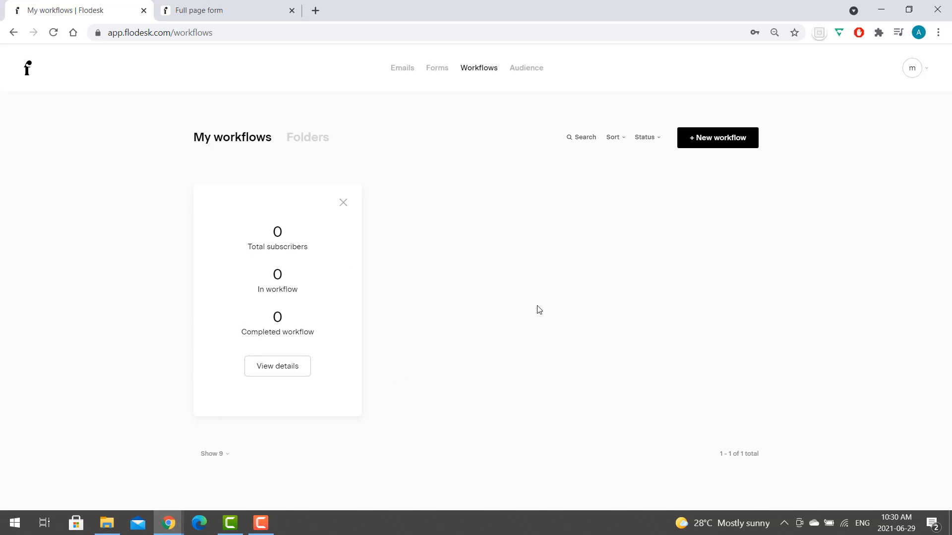
pyautogui.click(342, 203)
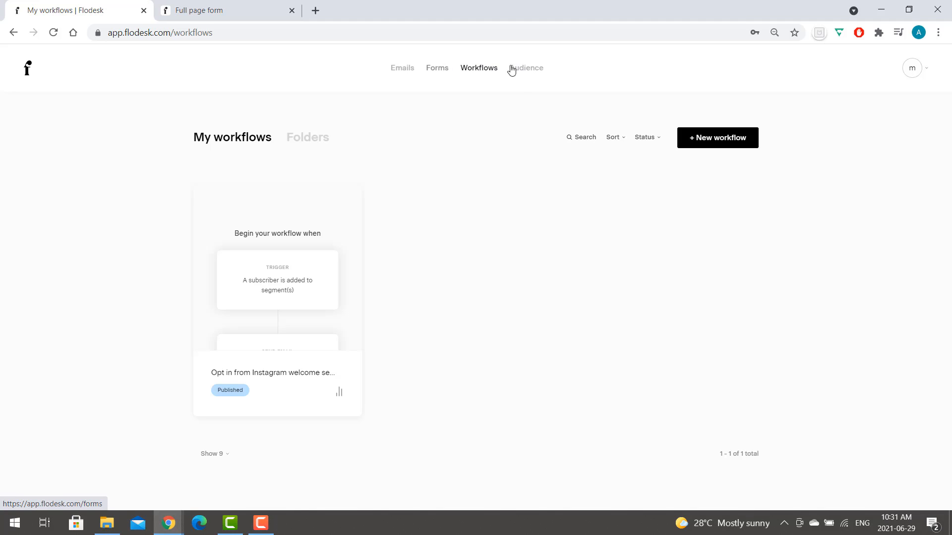
pyautogui.moveTo(335, 273)
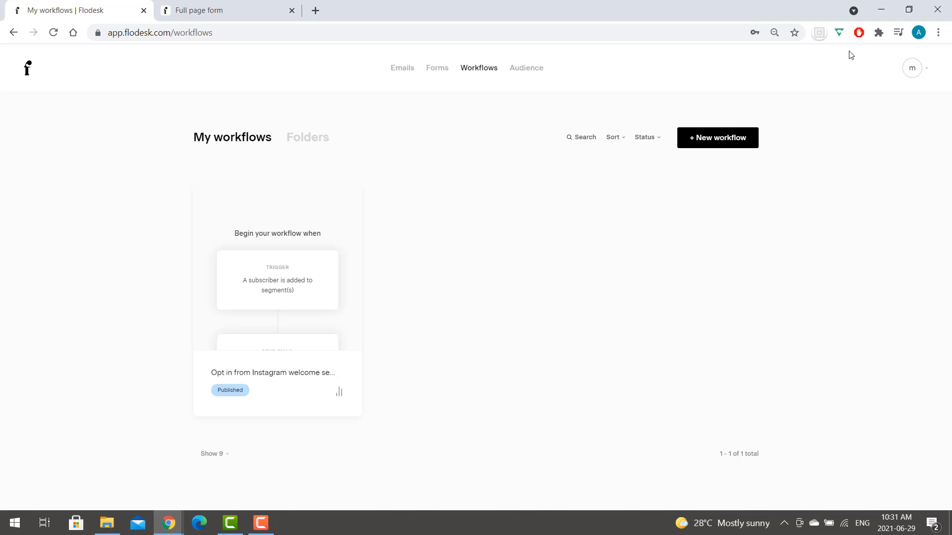
# Apply the saved discount code to the monthly plan in the account's plan and billing settings, and return to the emails overview.
pyautogui.moveTo(913, 72)
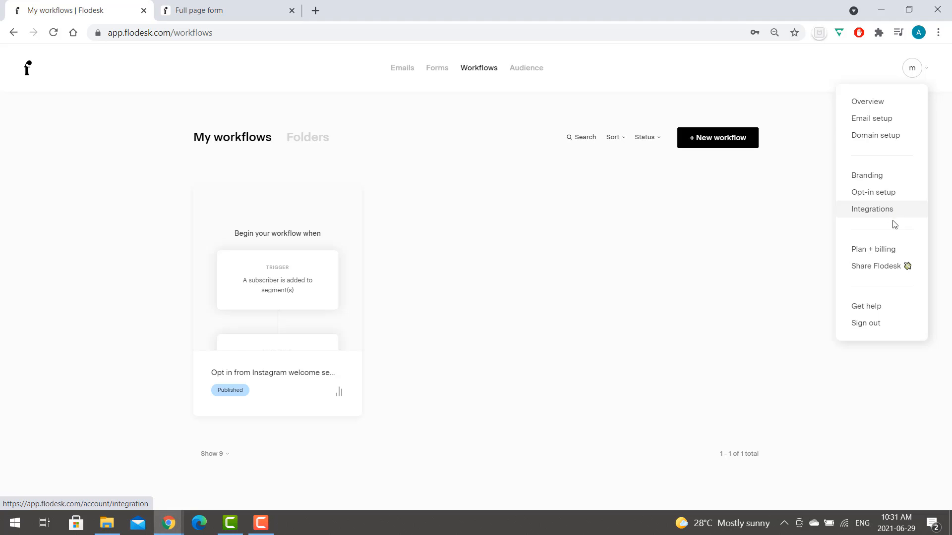
pyautogui.click(888, 251)
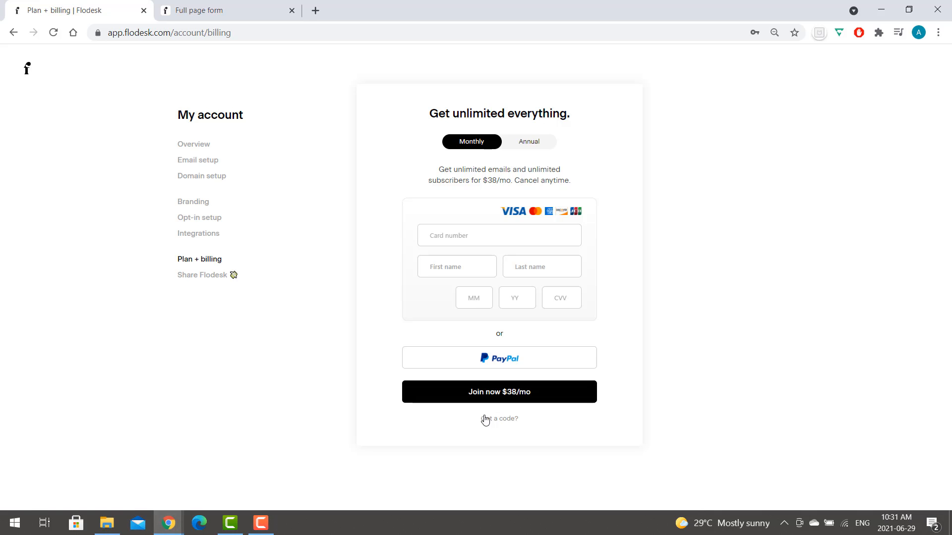
pyautogui.click(490, 425)
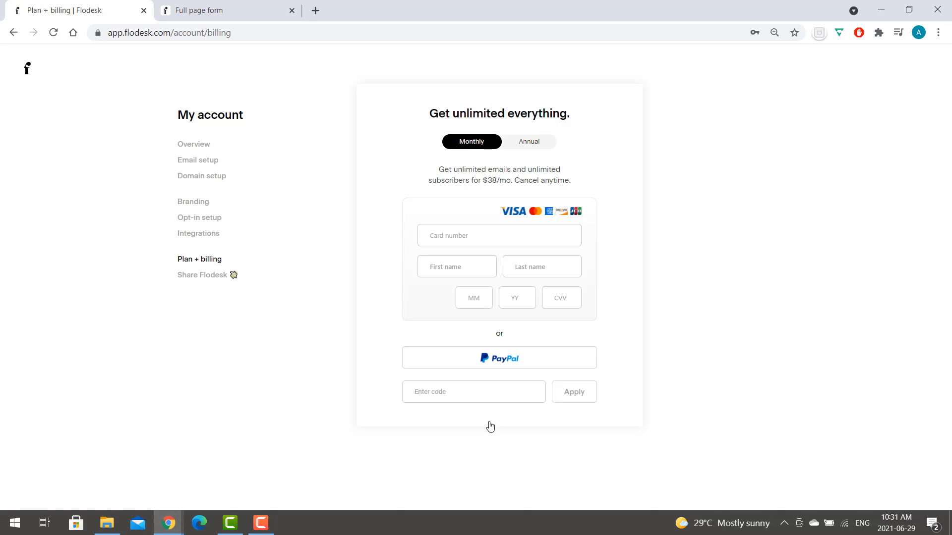
pyautogui.click(468, 391)
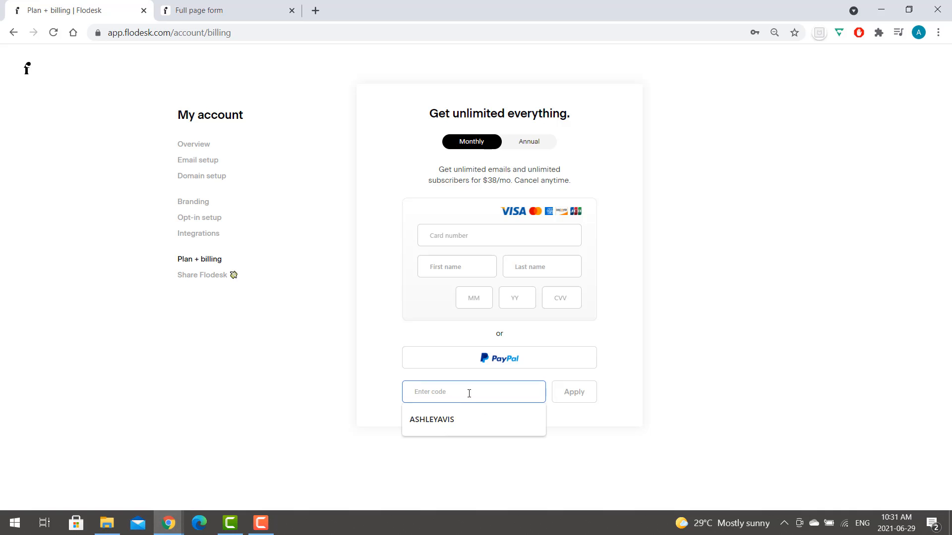
pyautogui.click(465, 420)
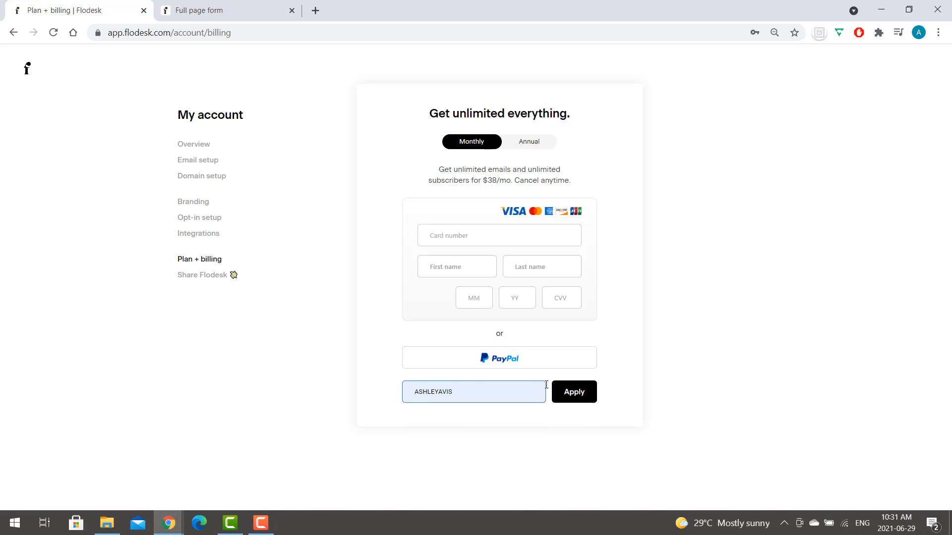
pyautogui.click(584, 392)
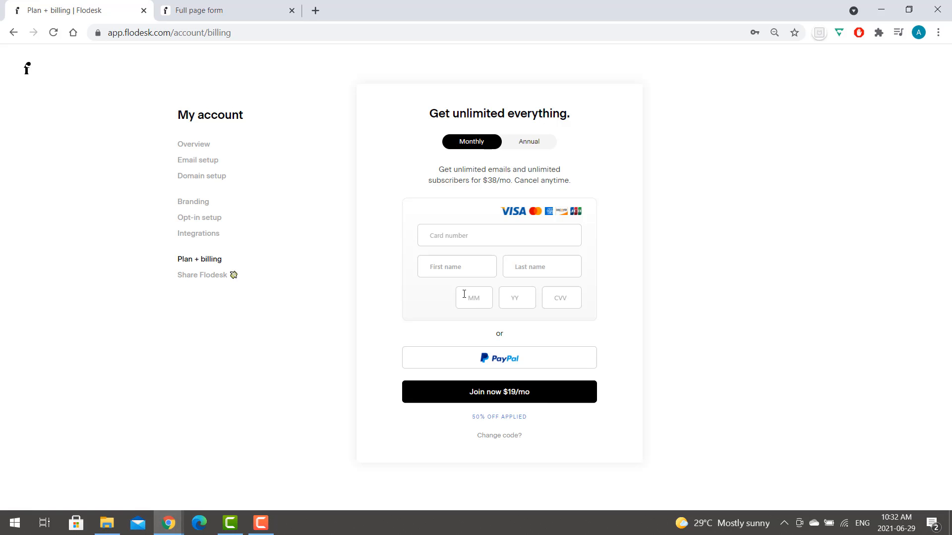
pyautogui.click(28, 74)
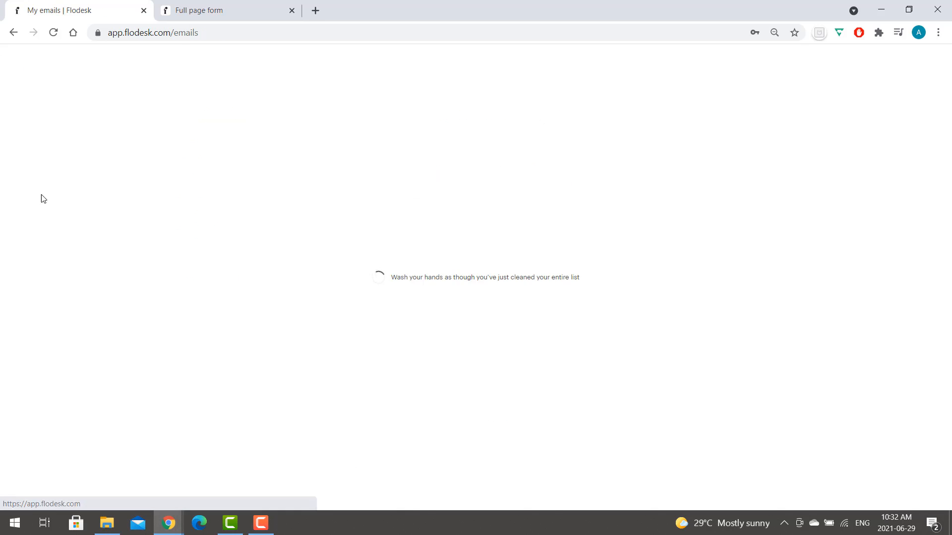